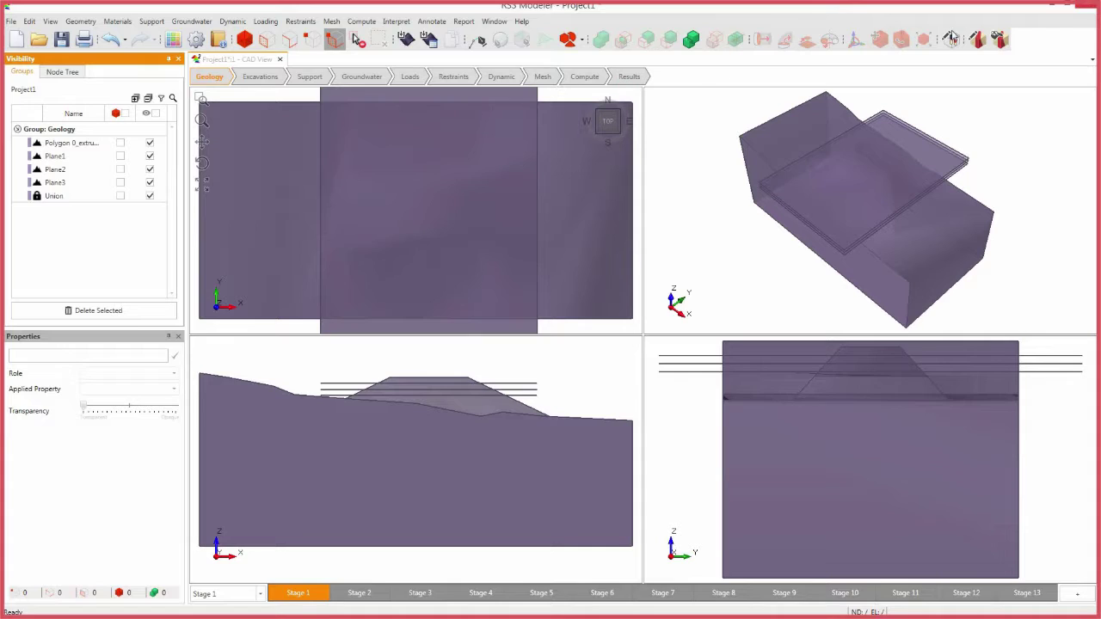
Open the borehole editor and add three more boreholes for a total of four.
click(952, 40)
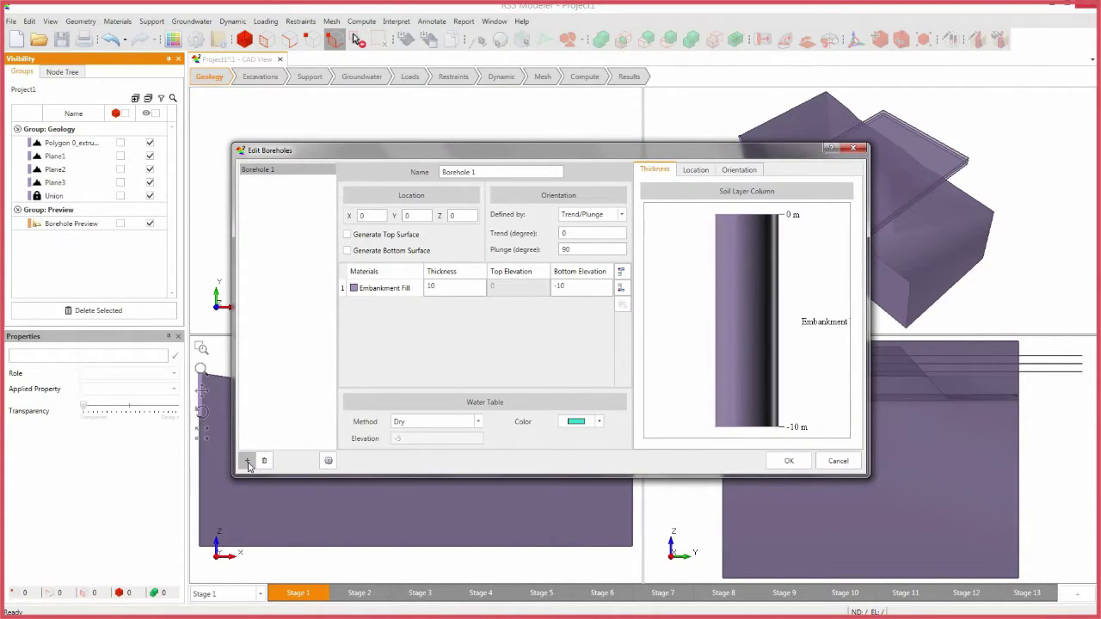
click(247, 462)
click(246, 462)
click(247, 462)
Give Borehole 1 three additional soil layers, and set its first layer to Sand Fill with a thickness of 15.
click(279, 172)
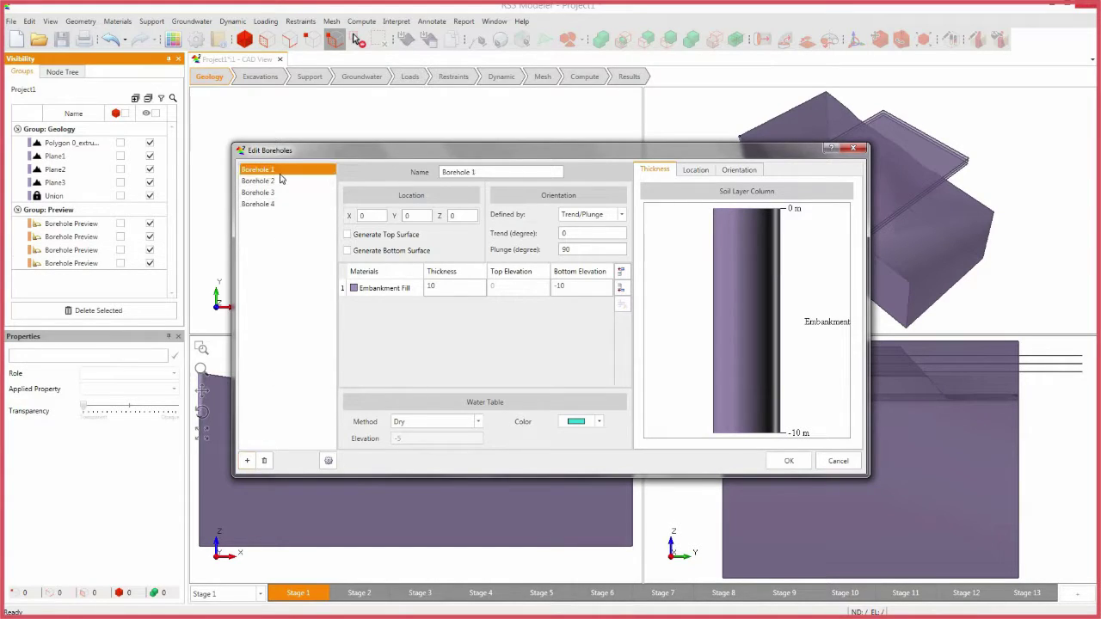
click(623, 289)
click(623, 290)
click(623, 290)
click(416, 289)
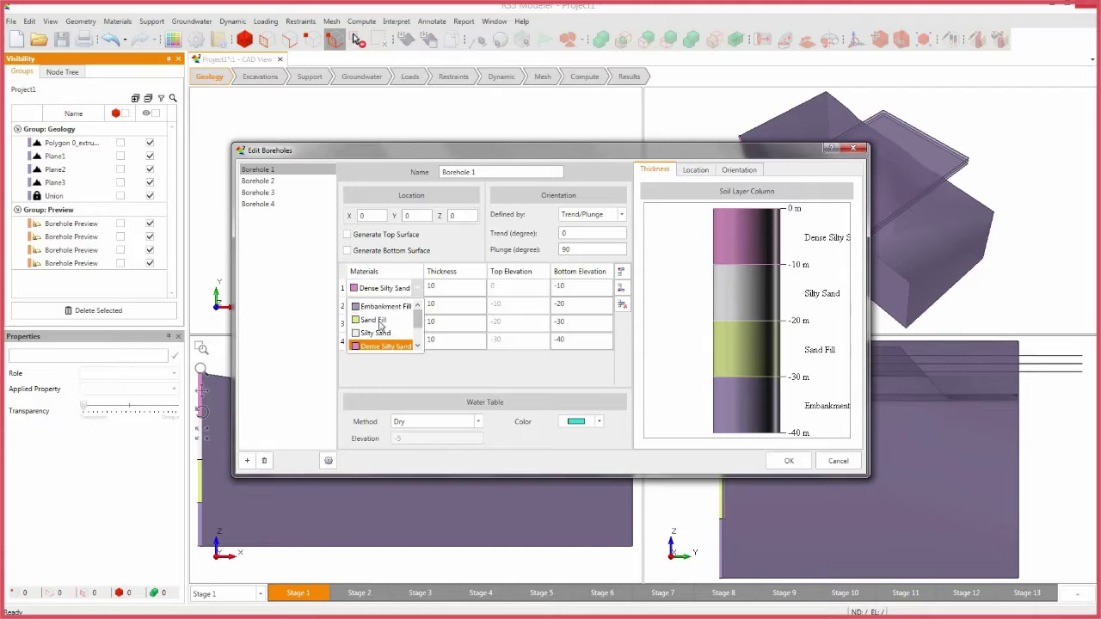
click(391, 322)
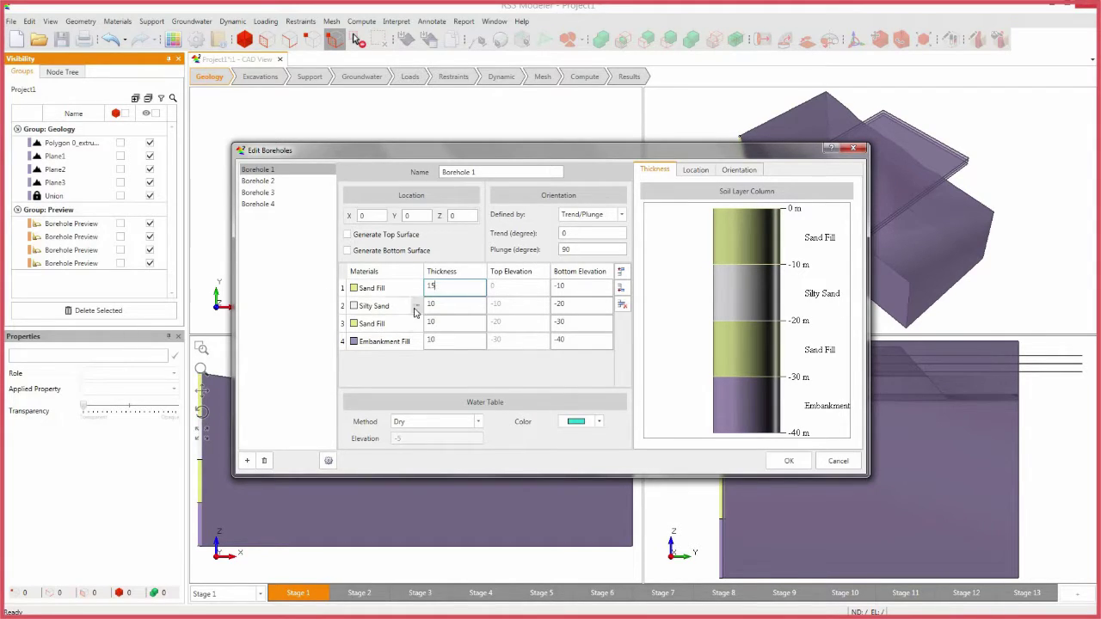
Set Borehole 1's remaining layers to Silty Sand with thickness 20, Dense Silty Sand with thickness 0 and Silty Clay with thickness 5.
click(441, 304)
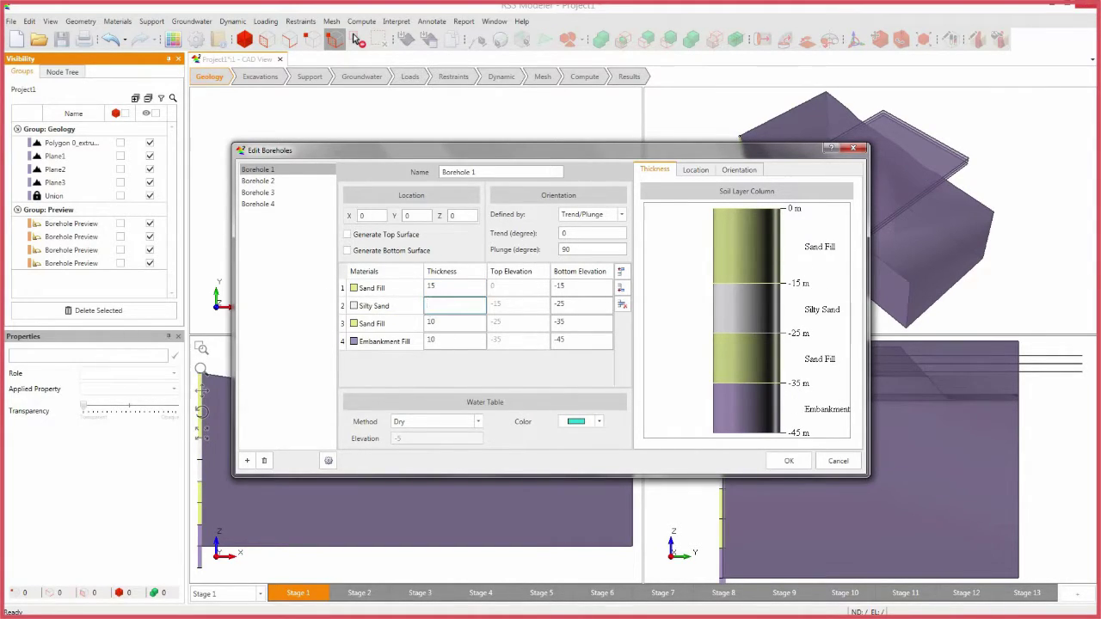
click(416, 323)
click(378, 371)
click(446, 322)
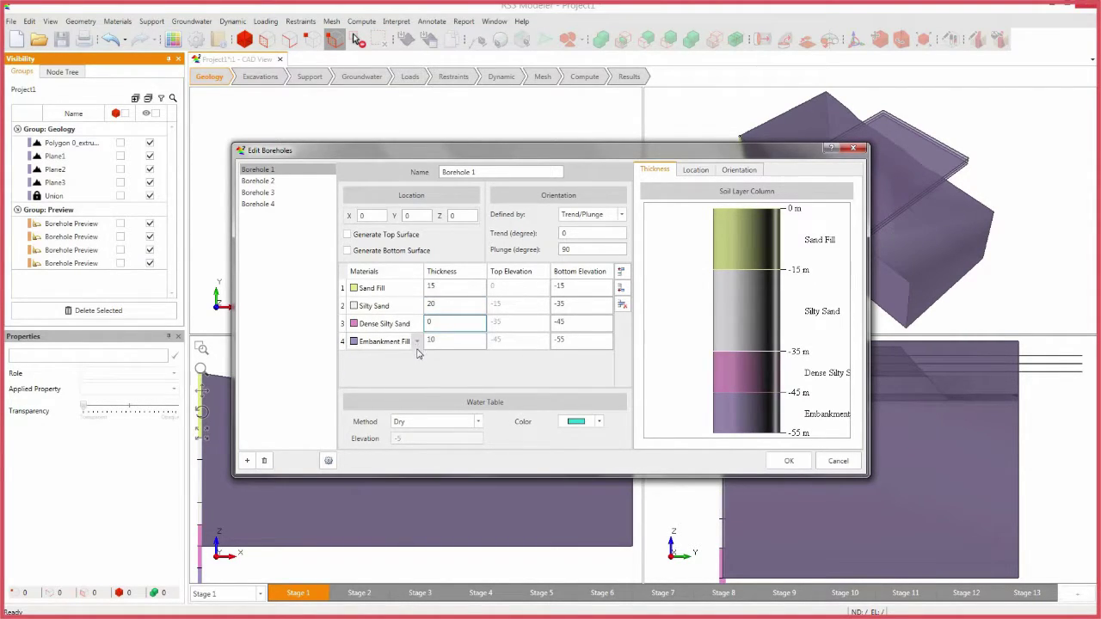
click(416, 342)
click(381, 388)
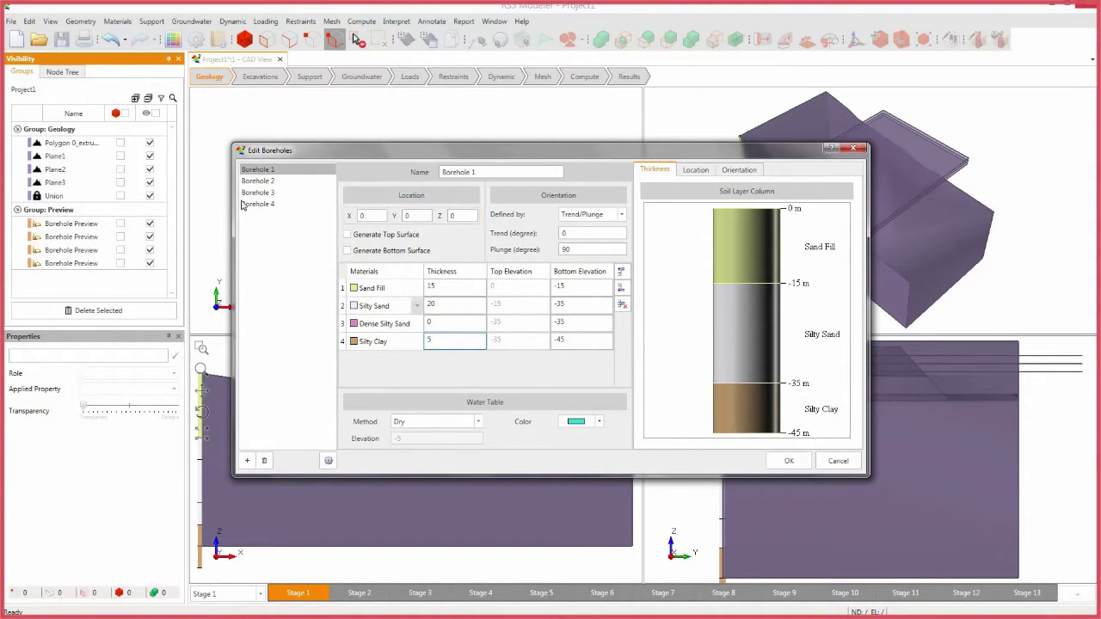
Define Boreholes 2 to 4, placing Borehole 4 at X 70, Y 40, Z -9 with layer thicknesses 11, 8, 8 and 4, and accept them.
click(262, 181)
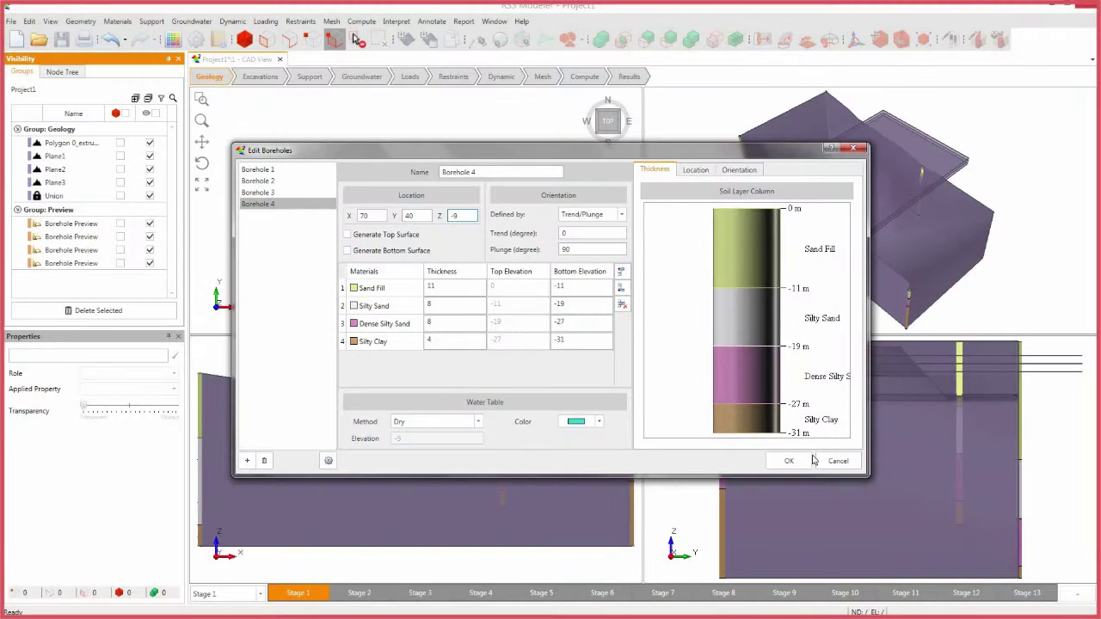
click(788, 462)
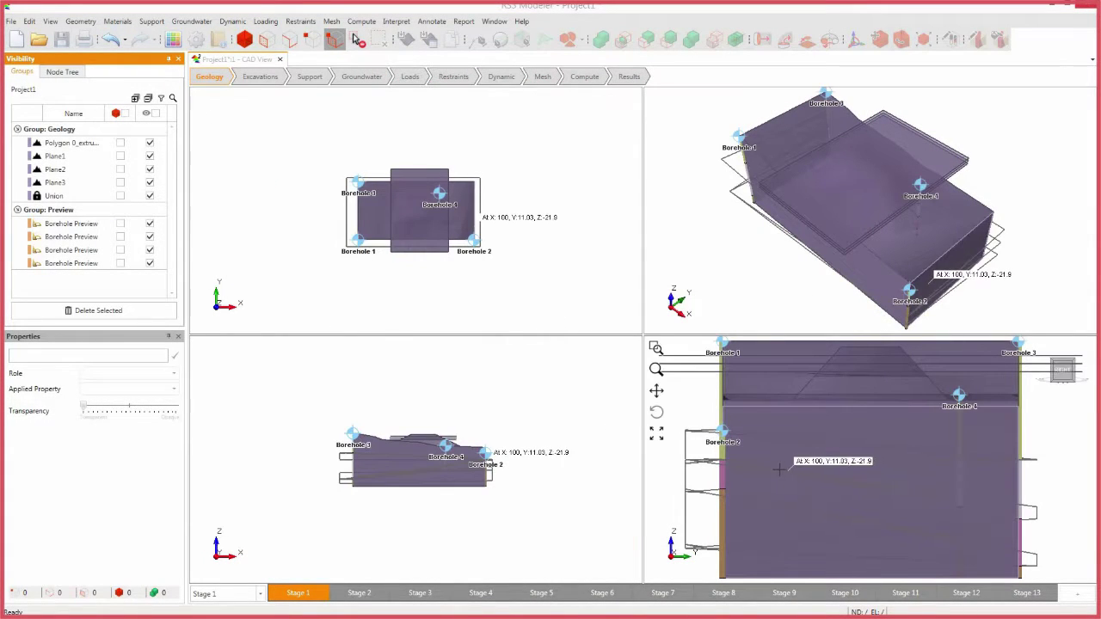
Divide all geometry into separate soil and embankment volumes, and hide the boreholes.
click(80, 21)
mouse_move(176, 225)
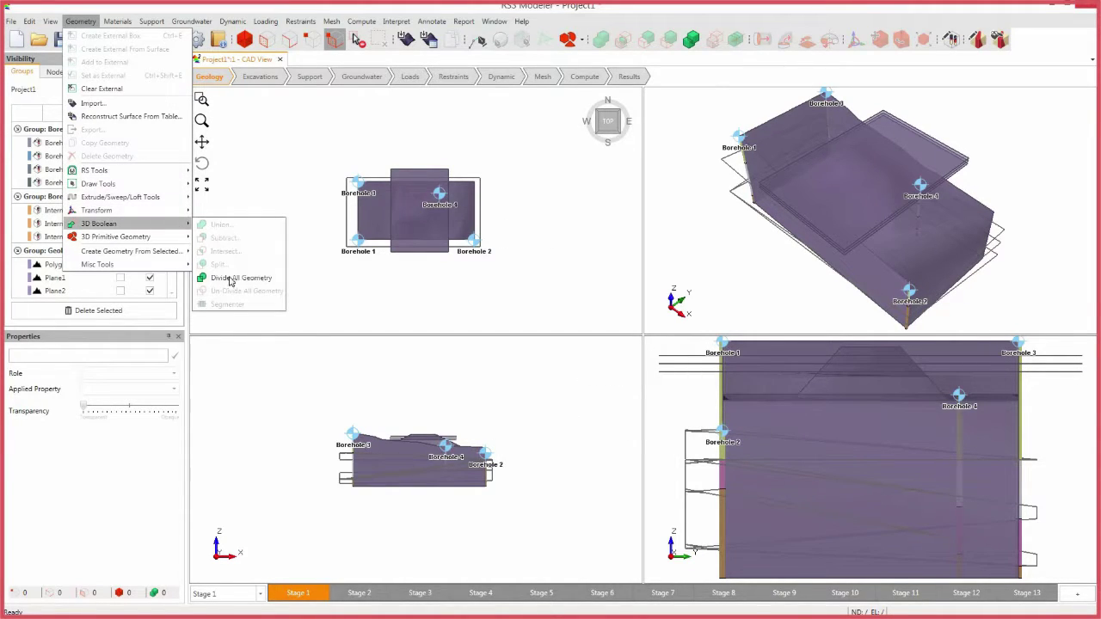
click(230, 278)
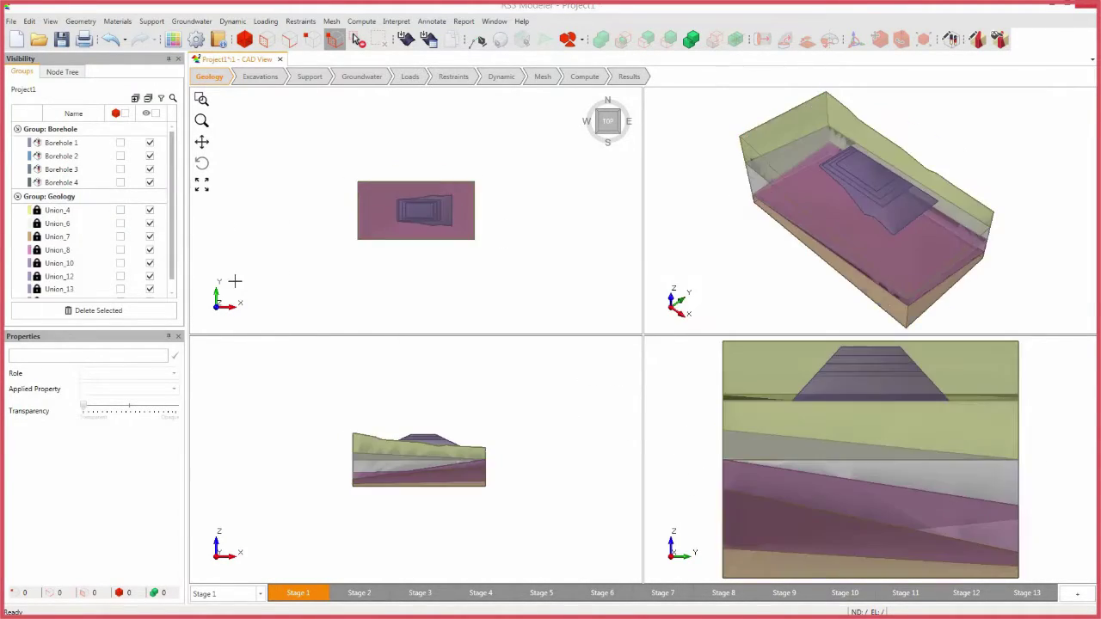
scroll(92, 222, down, 1)
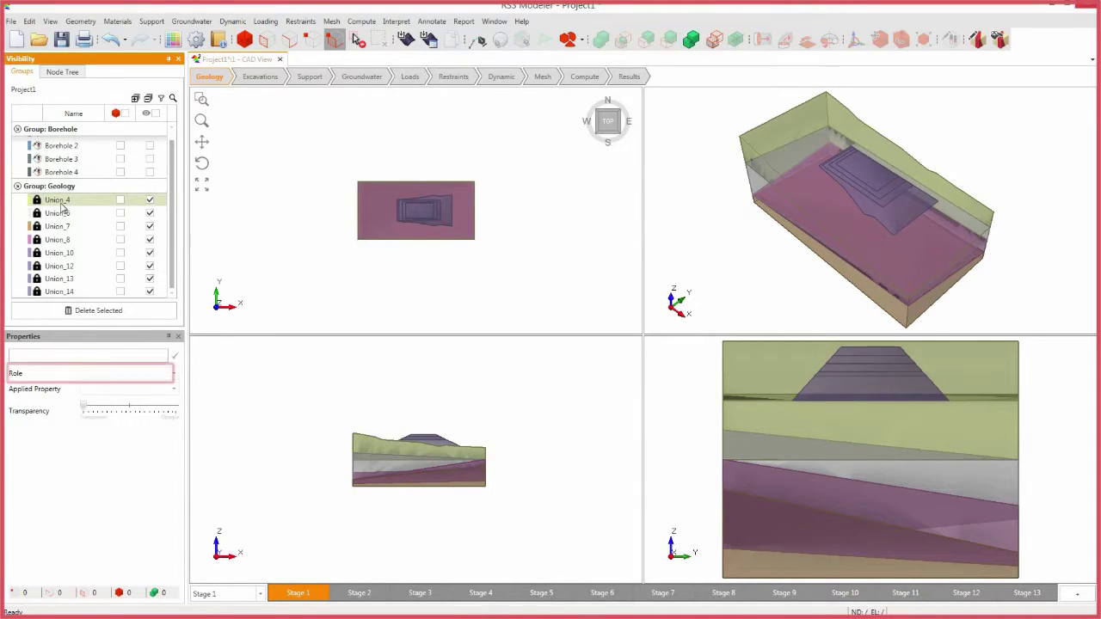
Check the role and applied material of the soil volumes Union_4, Union_6, Union_7 and Union_8.
click(61, 203)
click(66, 217)
click(69, 226)
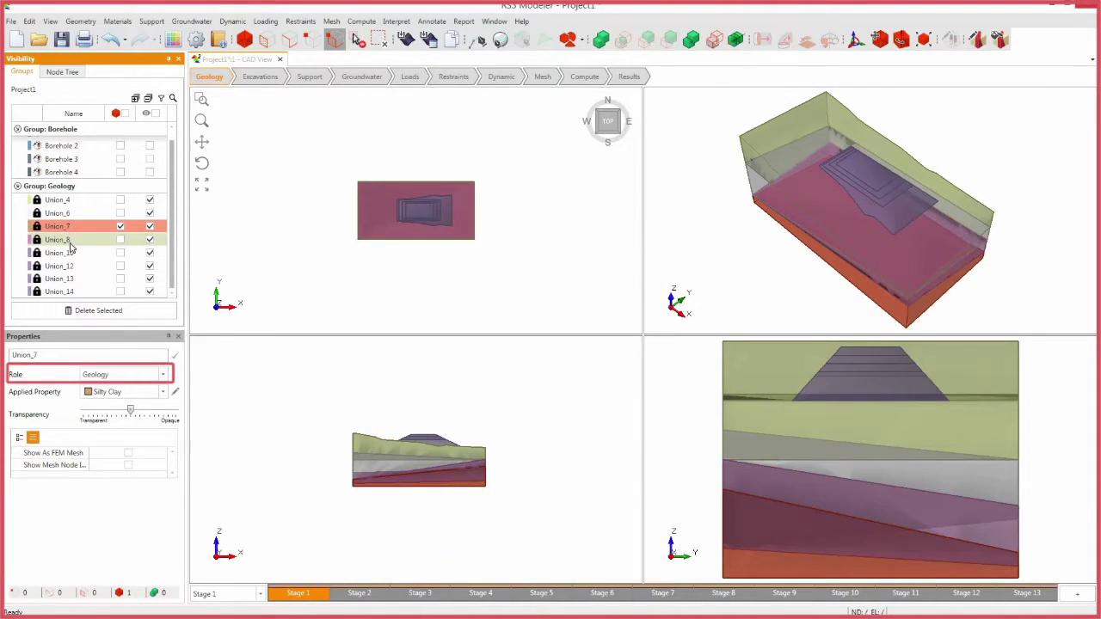
click(71, 243)
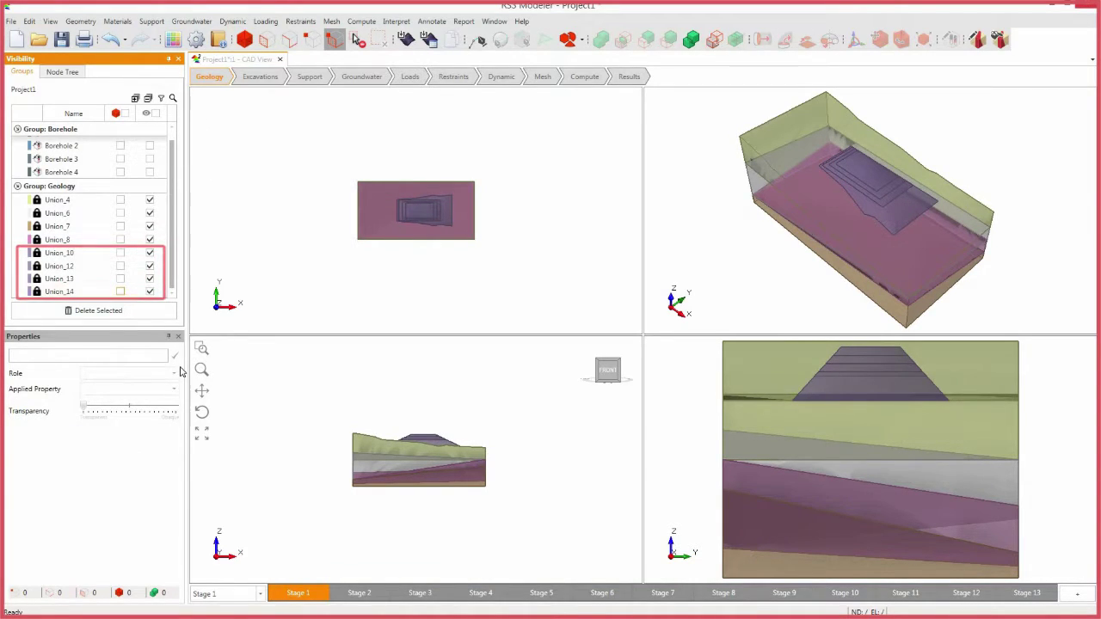
Assign No Material to the embankment volumes Union_10, Union_12, Union_13 and Union_14 in Stage 1.
click(201, 433)
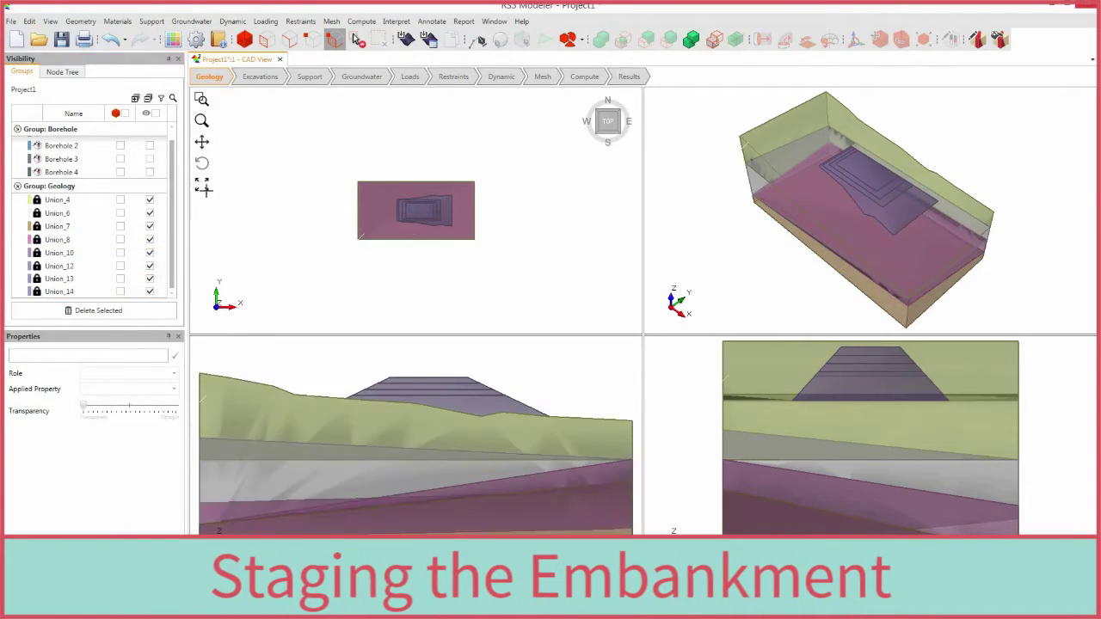
click(201, 184)
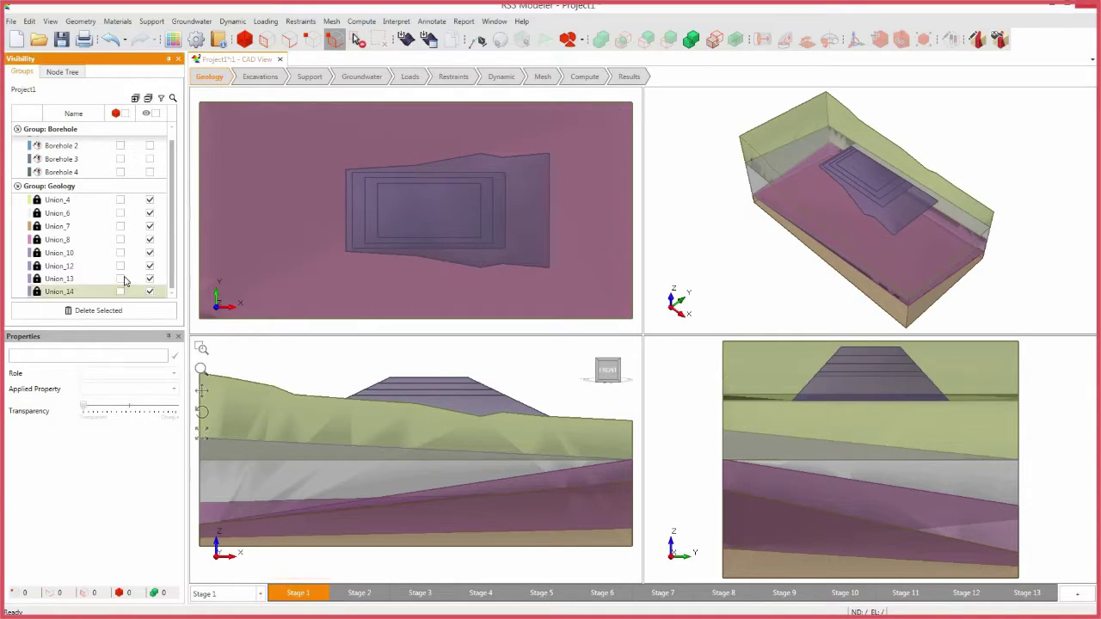
click(121, 291)
click(120, 279)
click(120, 266)
click(121, 253)
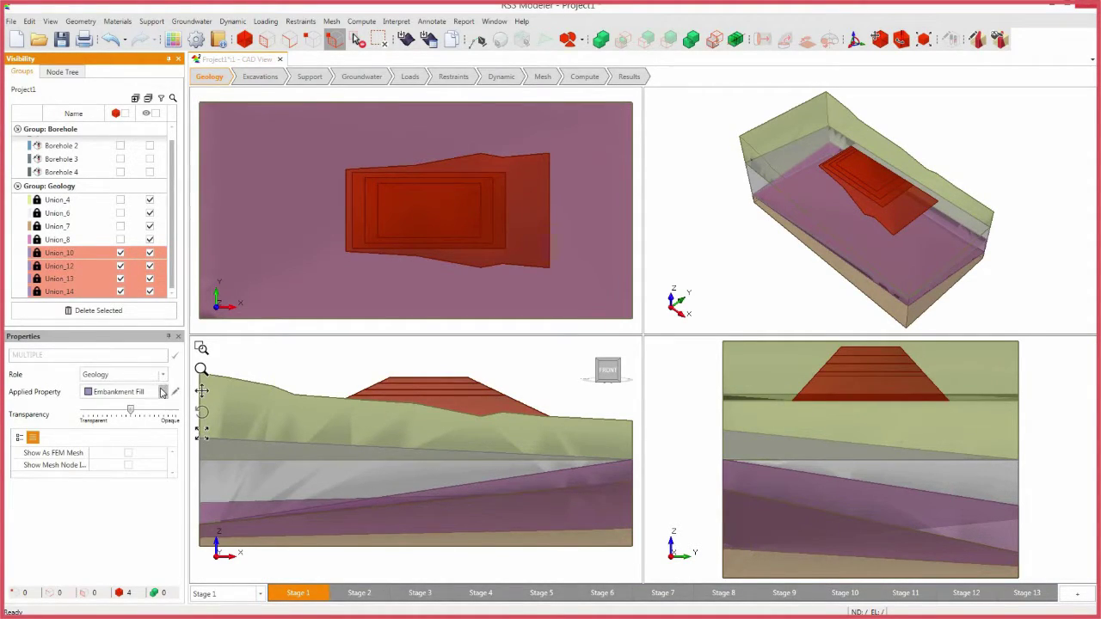
click(163, 393)
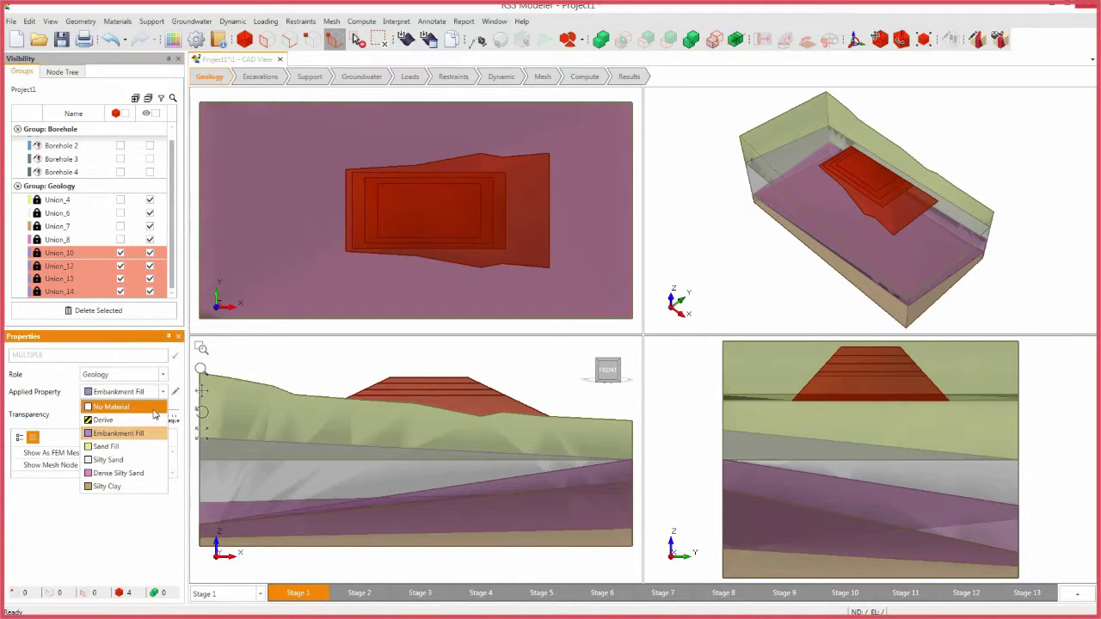
key(Return)
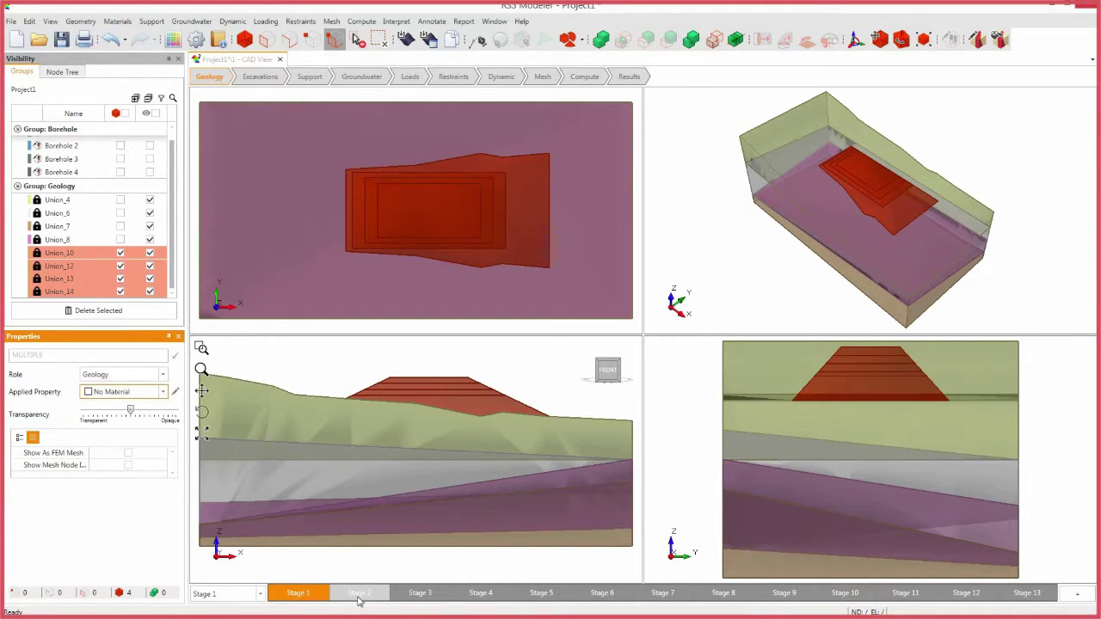
In Stage 2, assign Embankment Fill to only the lowest embankment lift, Union_13.
click(360, 593)
click(120, 292)
click(120, 267)
click(121, 254)
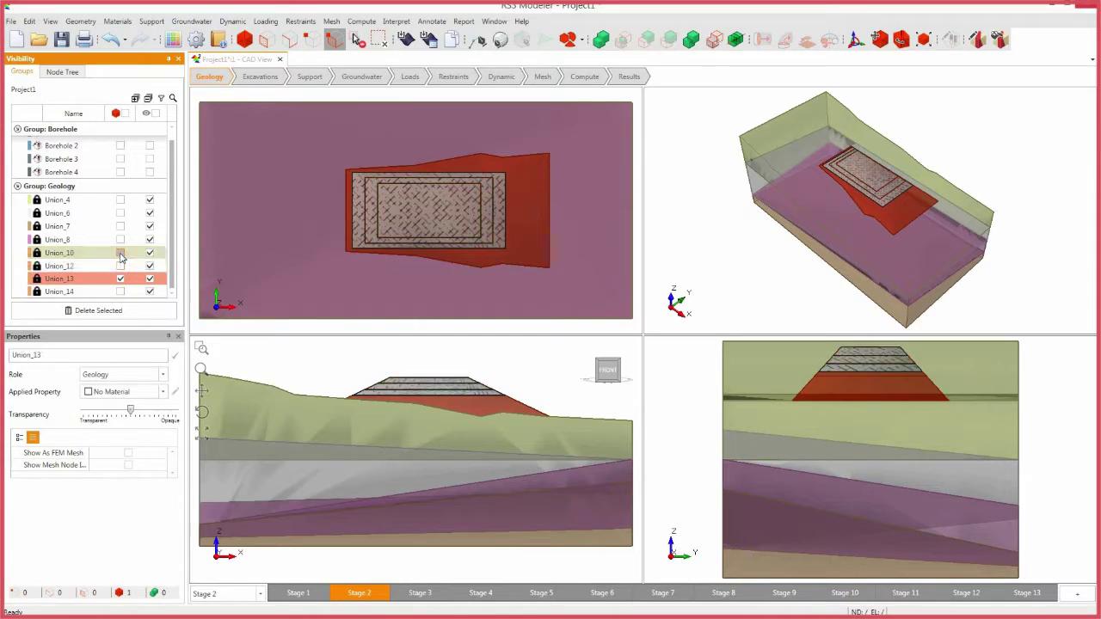
click(160, 392)
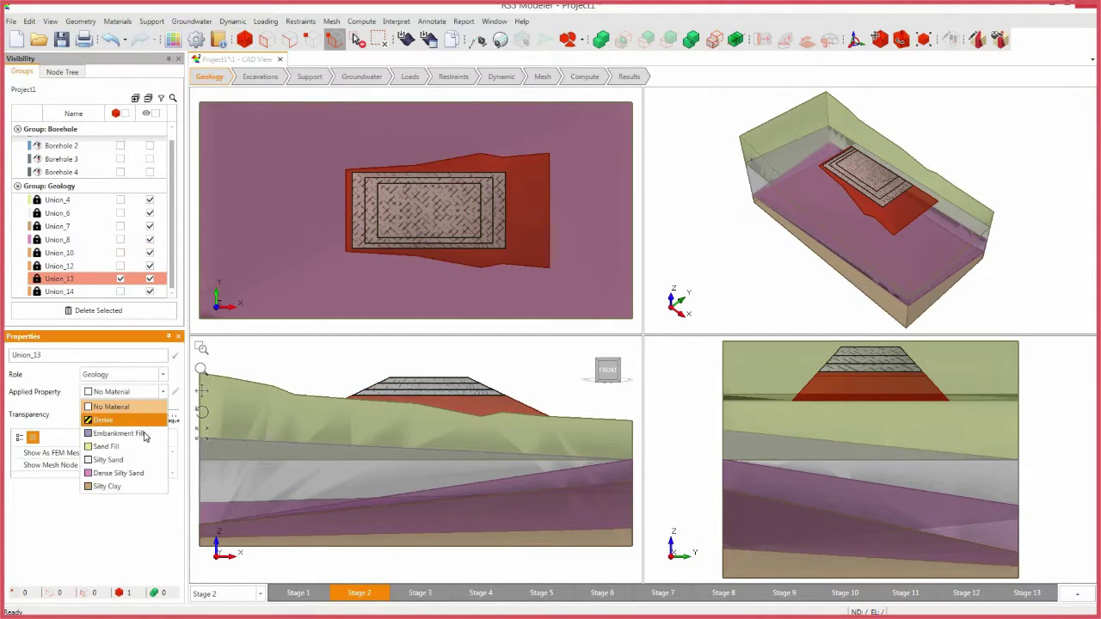
click(144, 434)
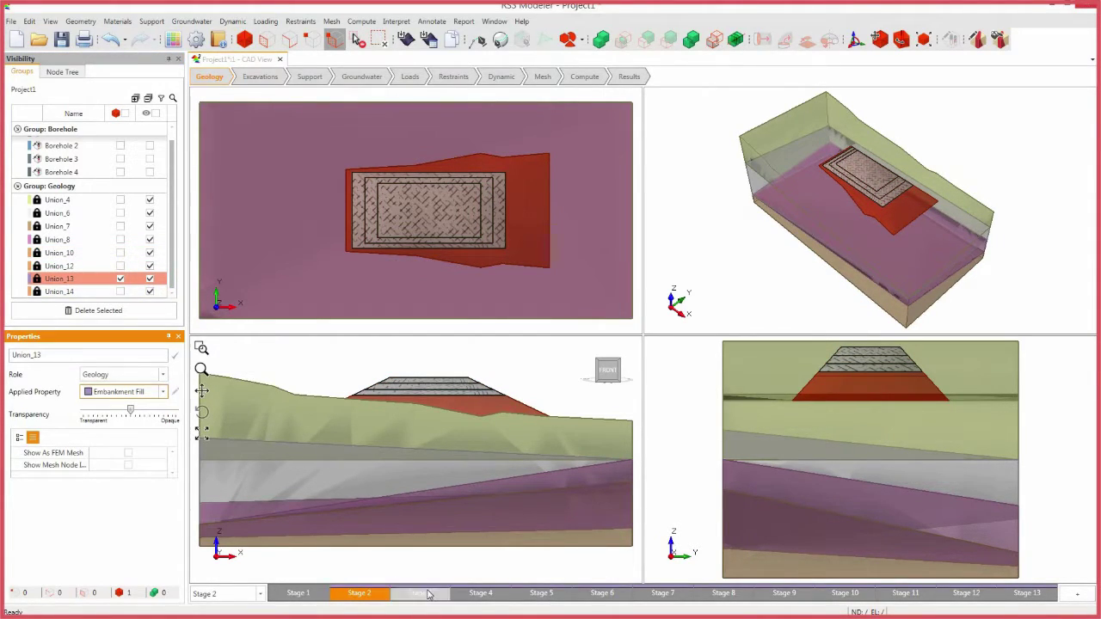
In Stage 3, assign Embankment Fill to the second embankment lift, Union_14, and deselect it.
click(420, 593)
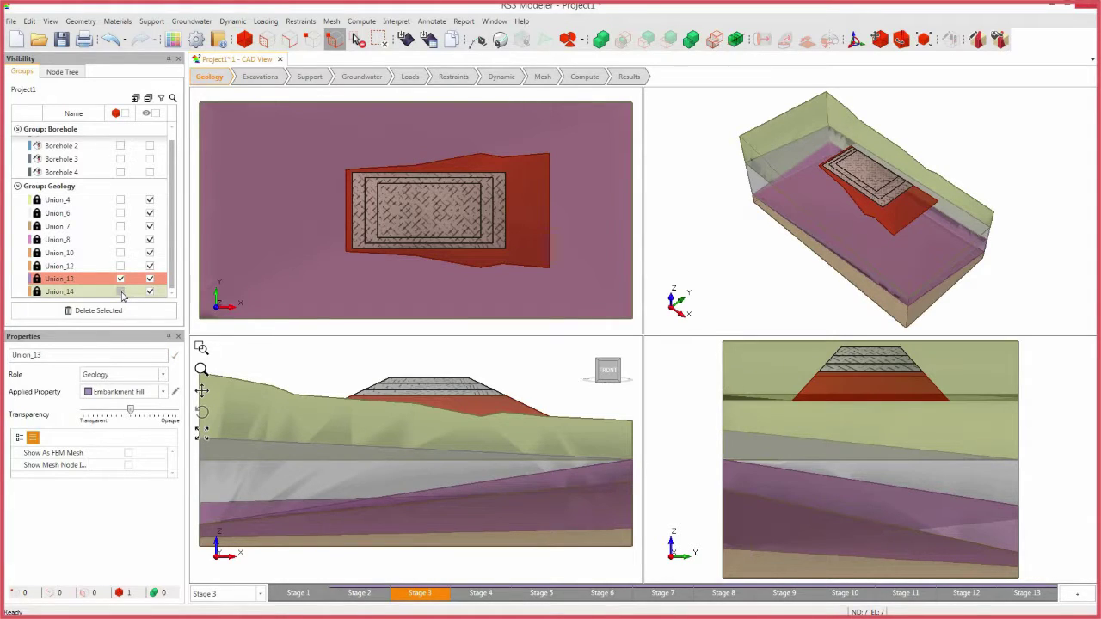
click(120, 293)
click(120, 278)
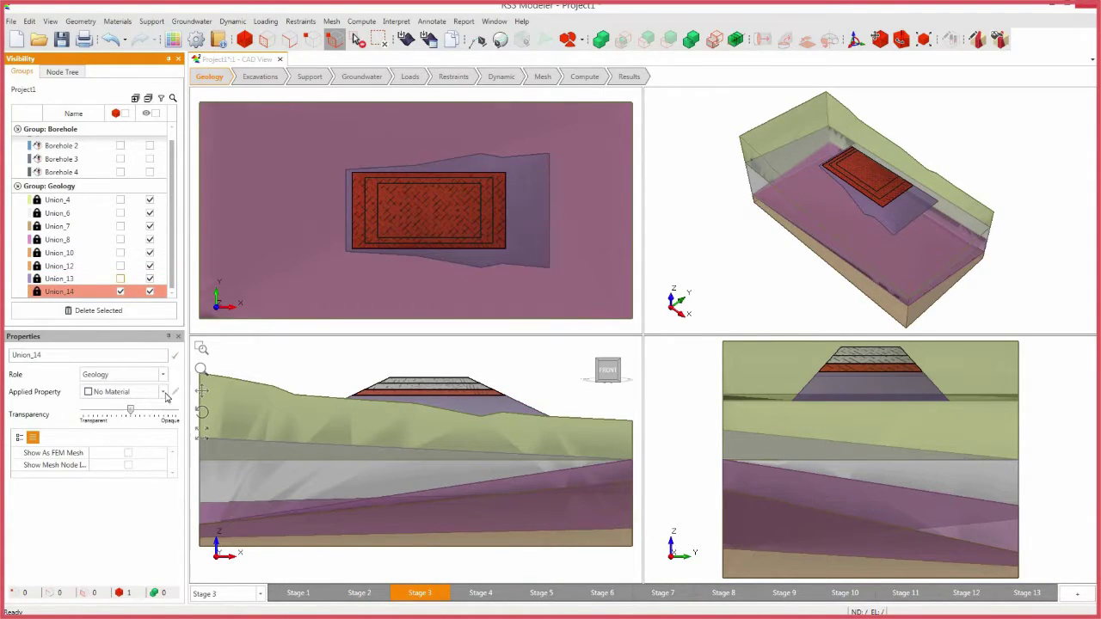
click(163, 392)
click(142, 410)
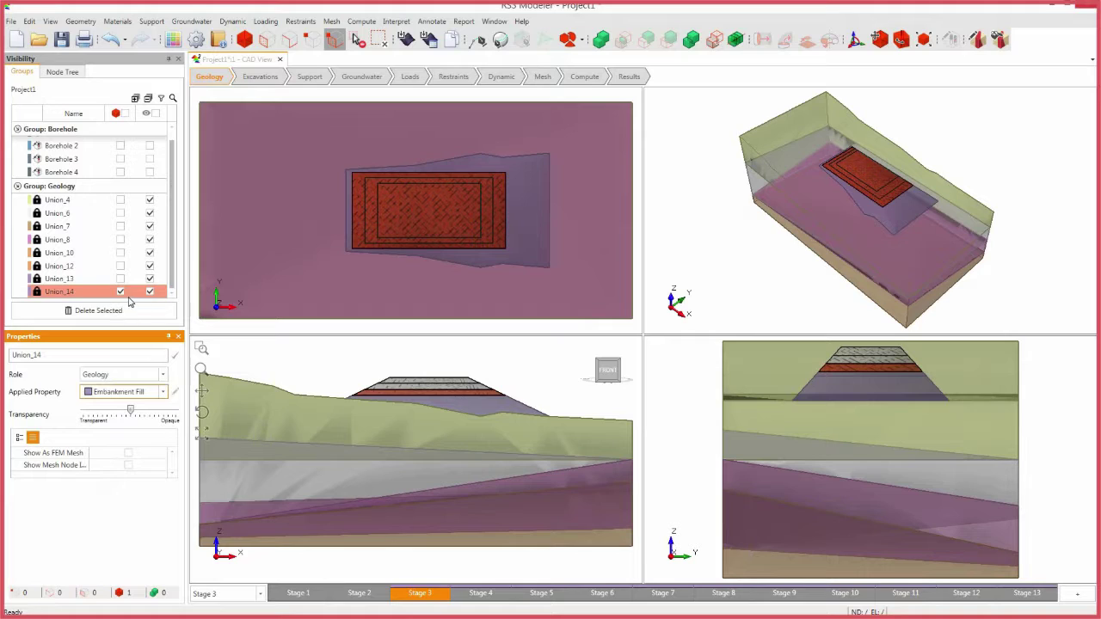
click(121, 291)
In Stage 4, assign Embankment Fill to the third embankment lift, Union_12, and deselect it.
click(465, 593)
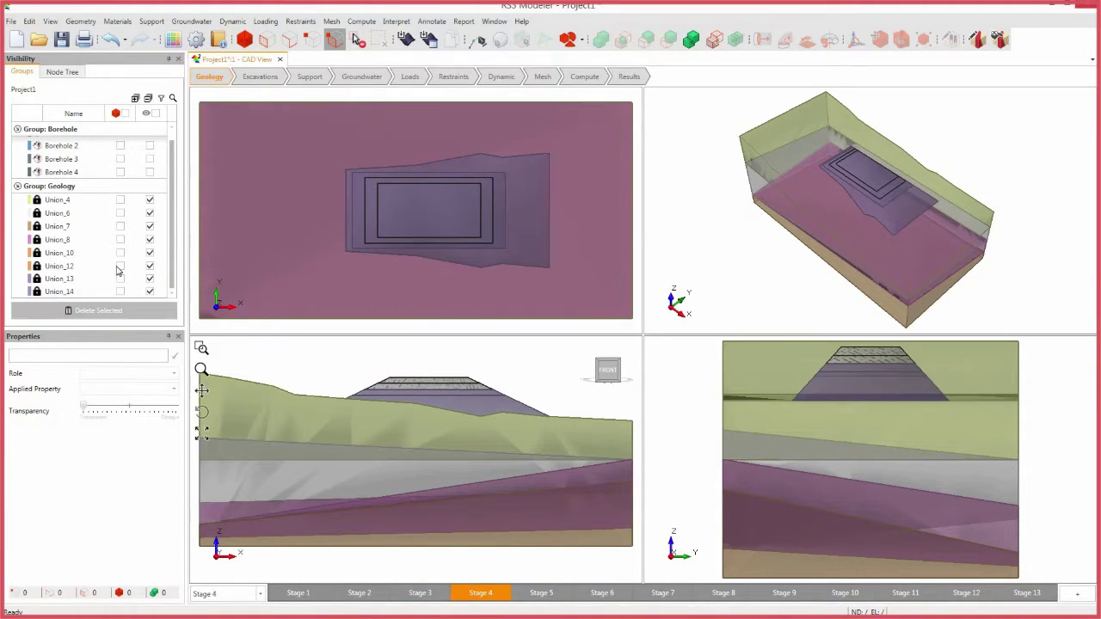
click(120, 266)
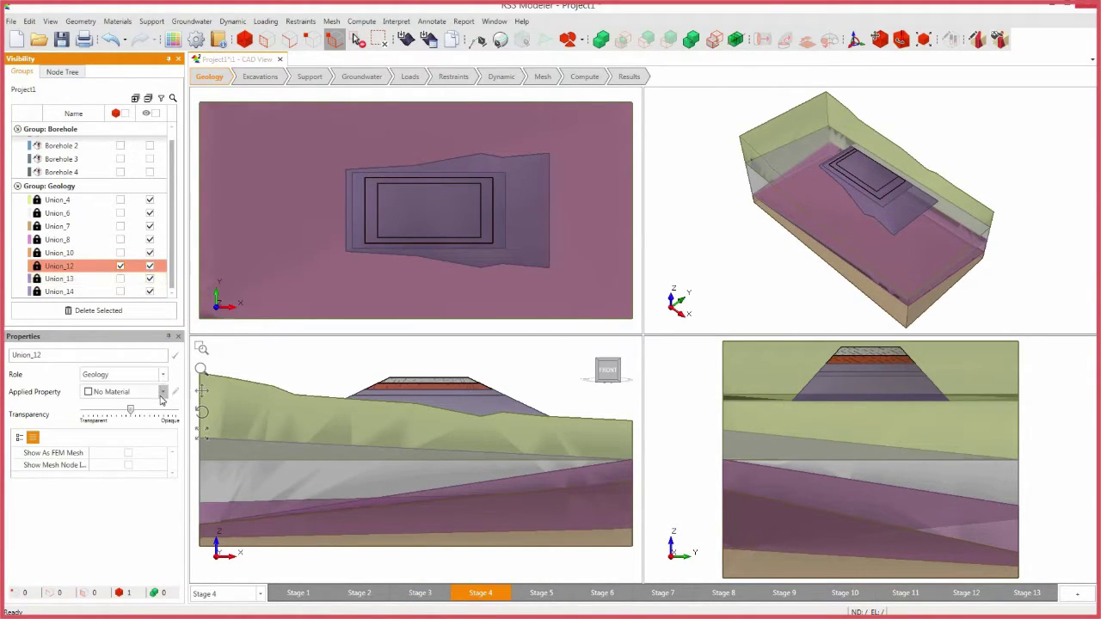
click(163, 391)
click(120, 433)
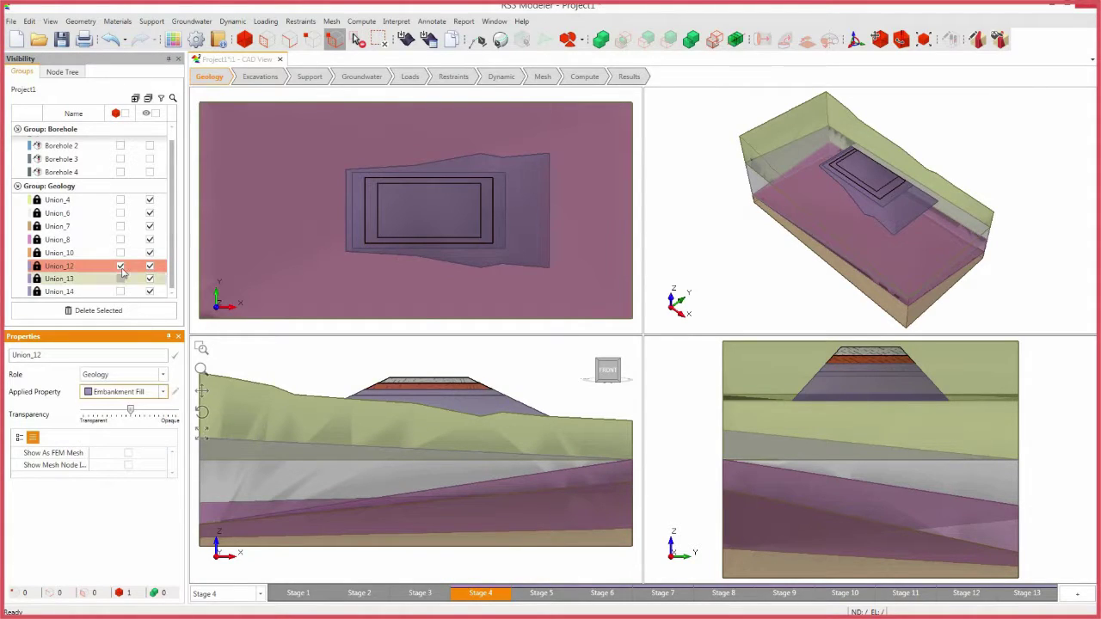
click(120, 267)
In Stage 5, assign Embankment Fill to the top embankment lift, Union_10, and deselect it.
click(541, 593)
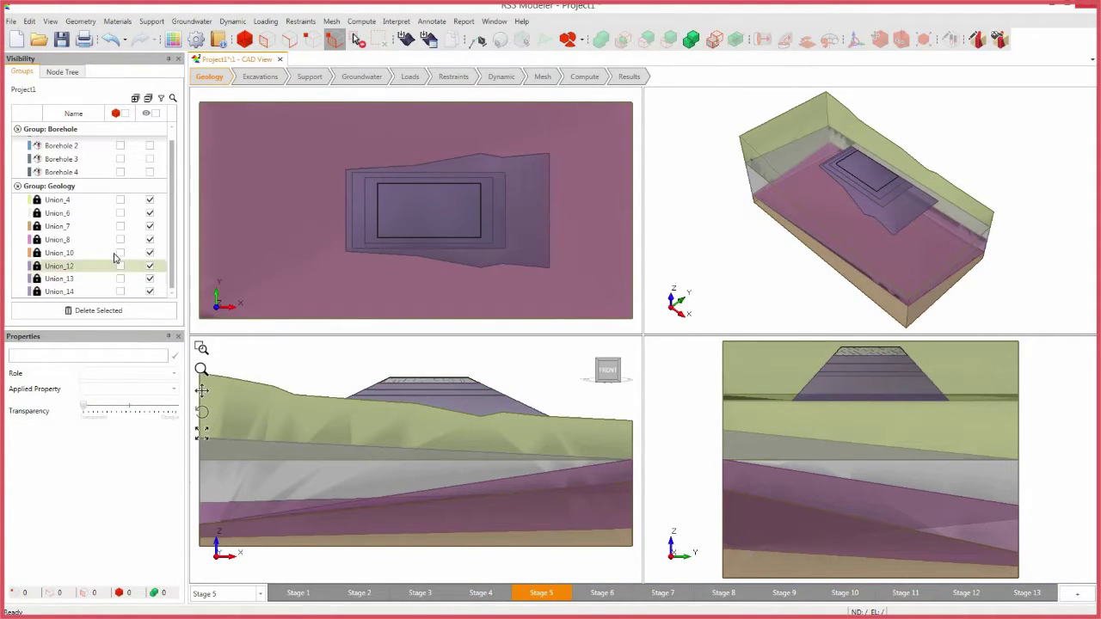
click(121, 253)
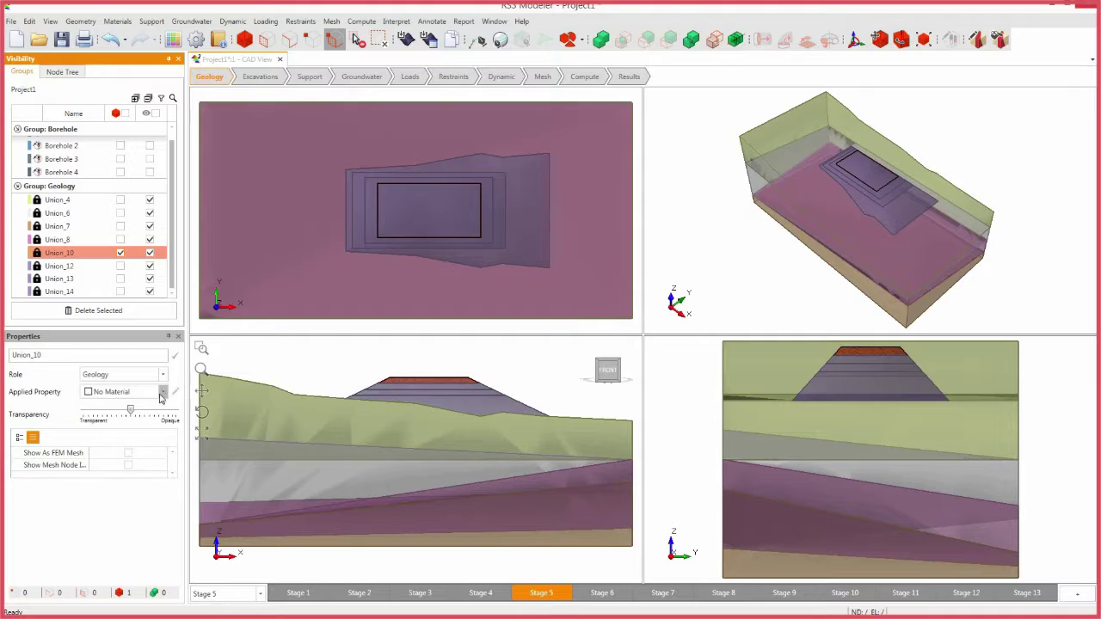
click(160, 397)
click(161, 435)
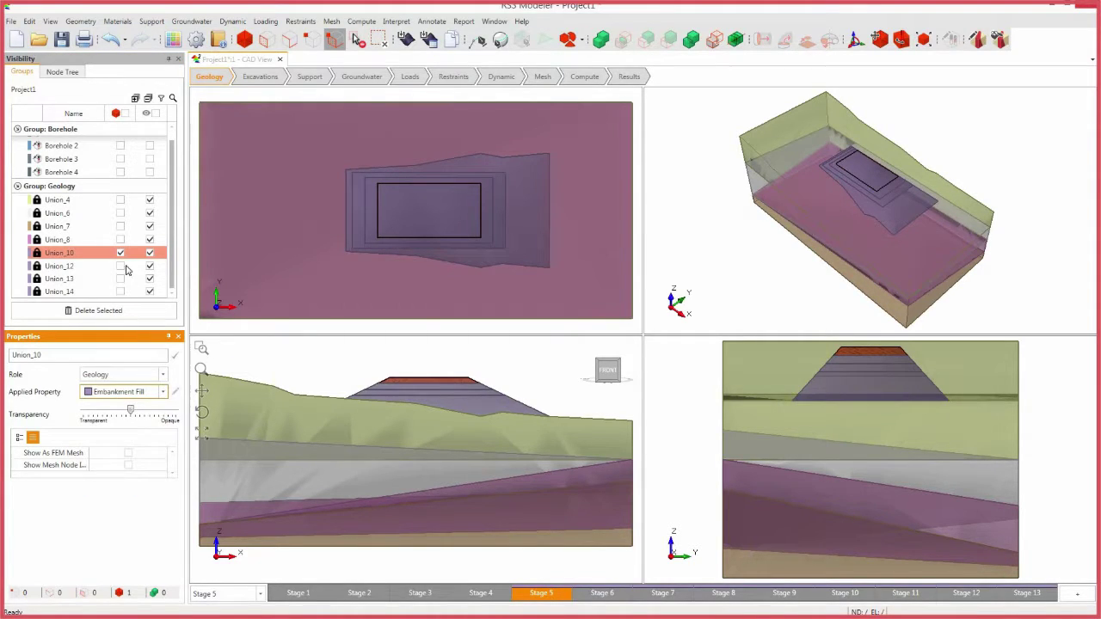
click(120, 253)
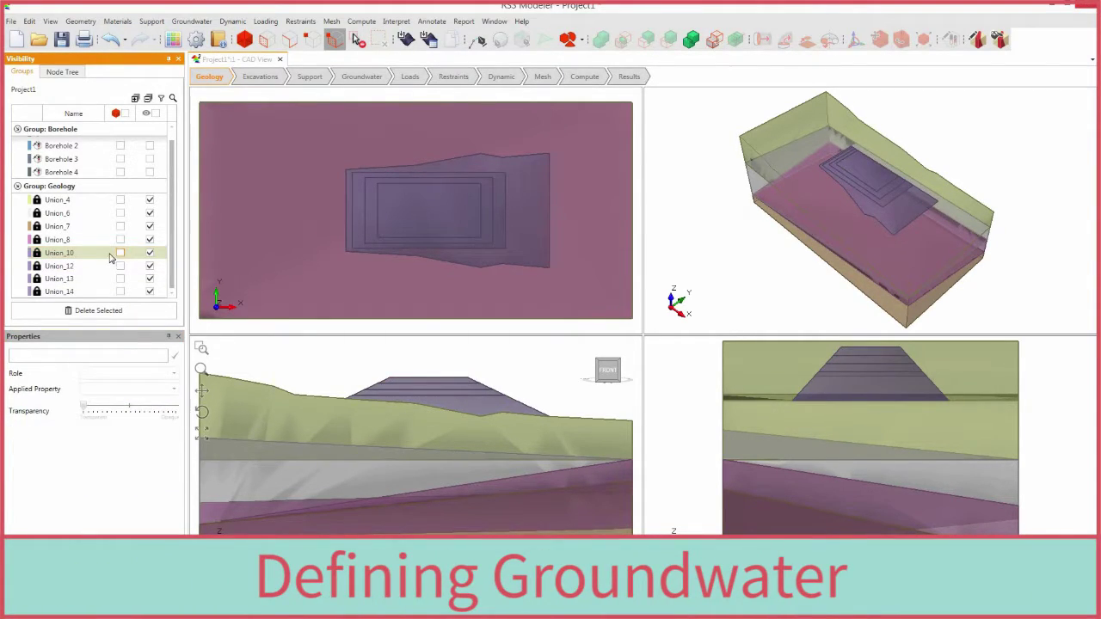
Switch to the Groundwater workflow and make Stage 1 the active stage.
click(357, 77)
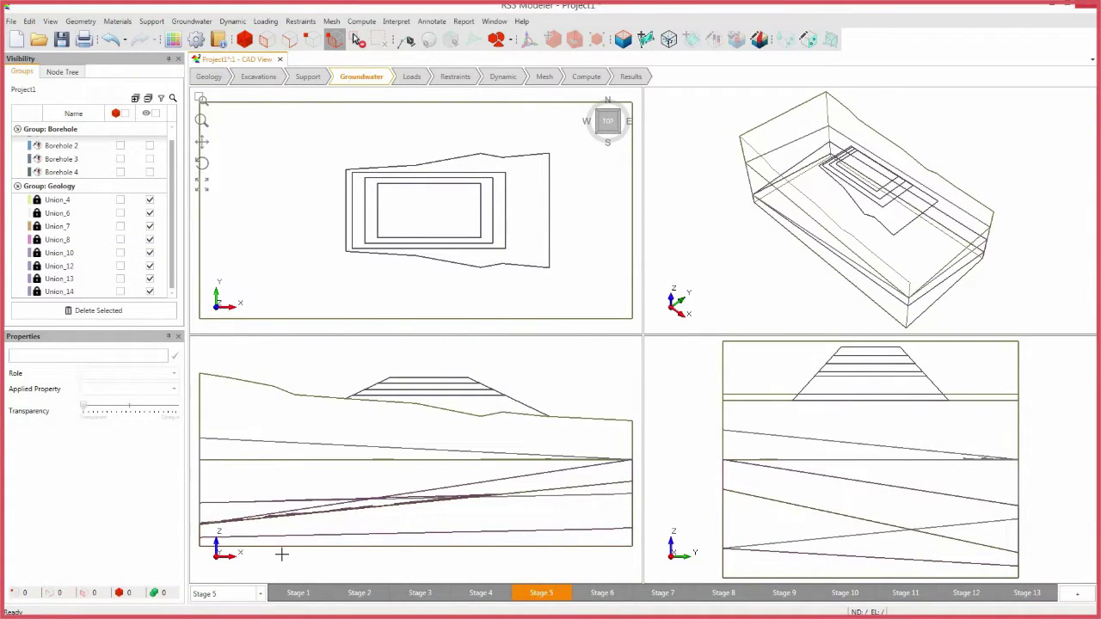
click(294, 595)
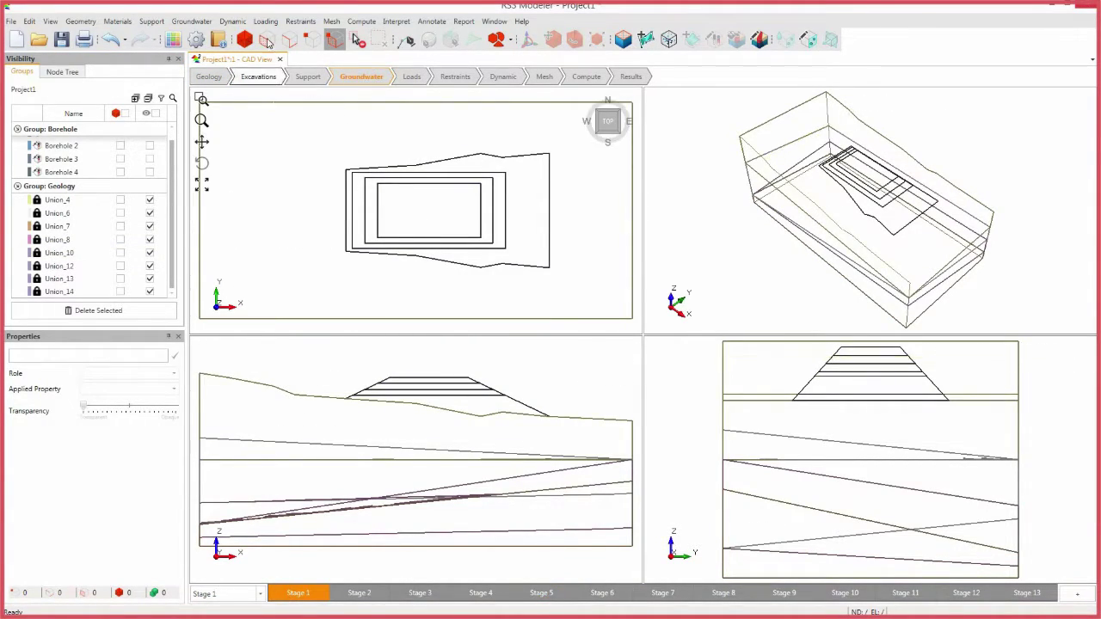
Select all layer faces on the model's two end sides across the X direction, finishing in the Groundwater workflow.
click(409, 77)
middle_drag(774, 237, 894, 245)
click(839, 211)
click(821, 233)
click(769, 234)
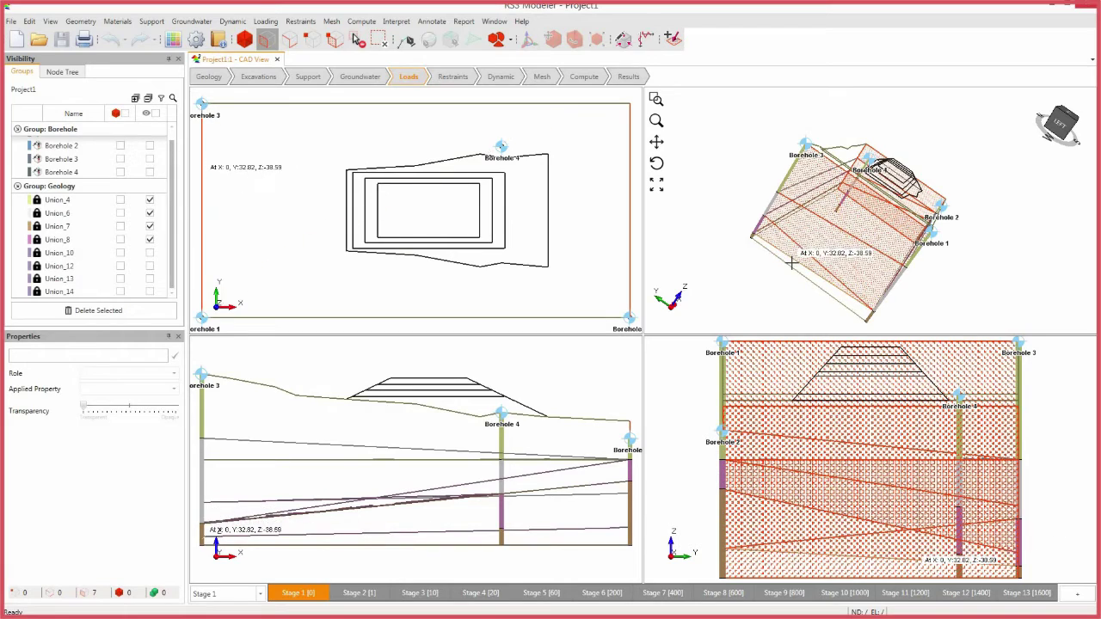
click(382, 76)
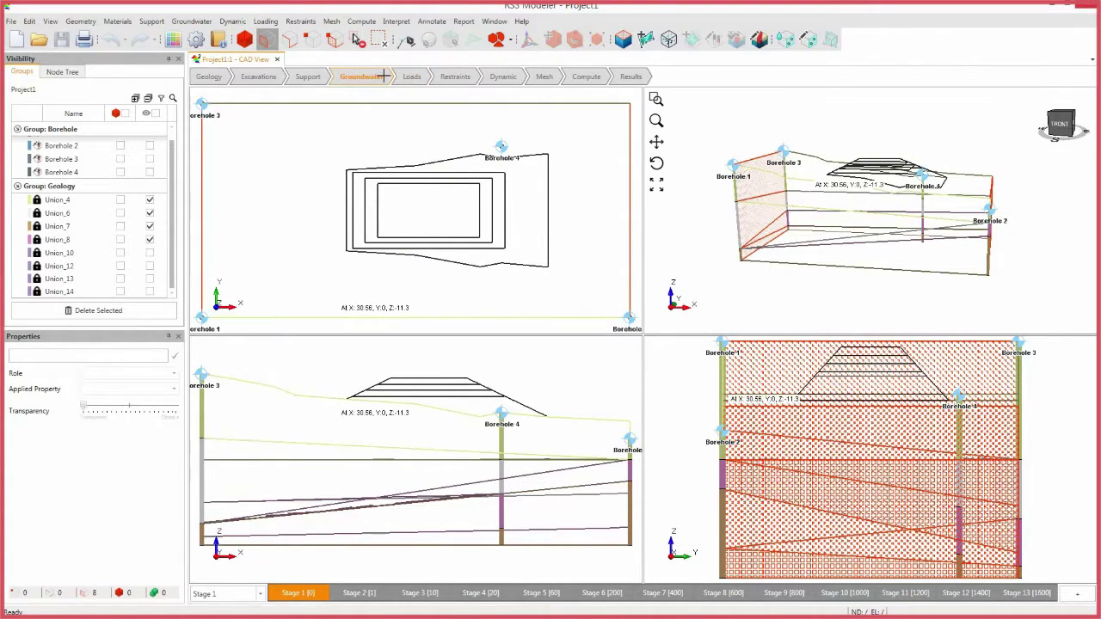
Add a Total Head groundwater boundary condition named TH-10.5 to the selected faces, installed at Stage 1 and never removed.
click(189, 22)
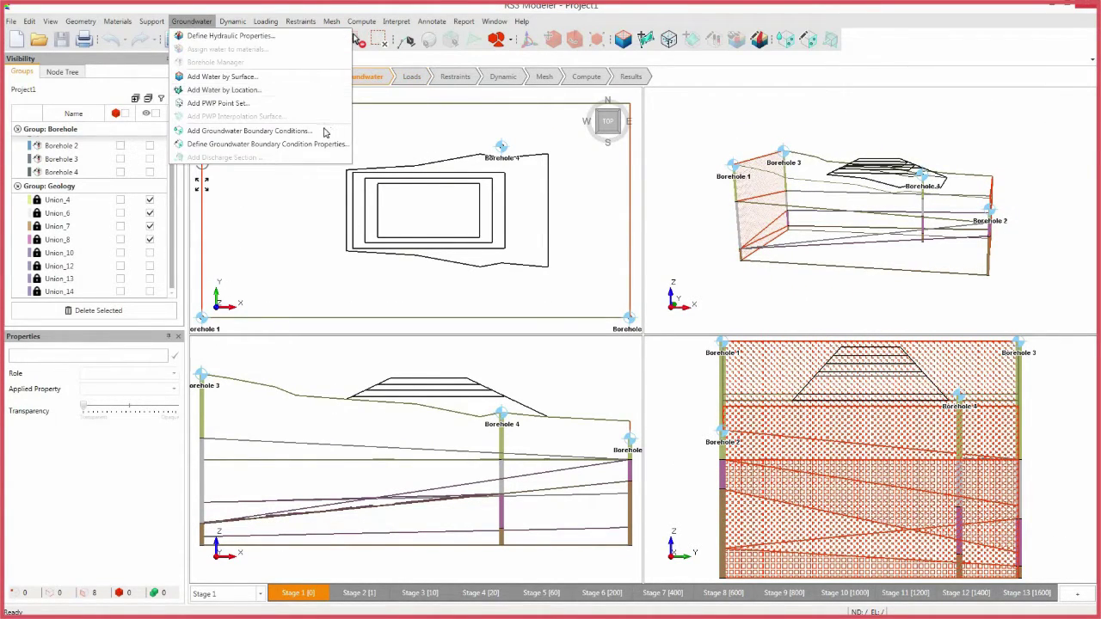
click(324, 131)
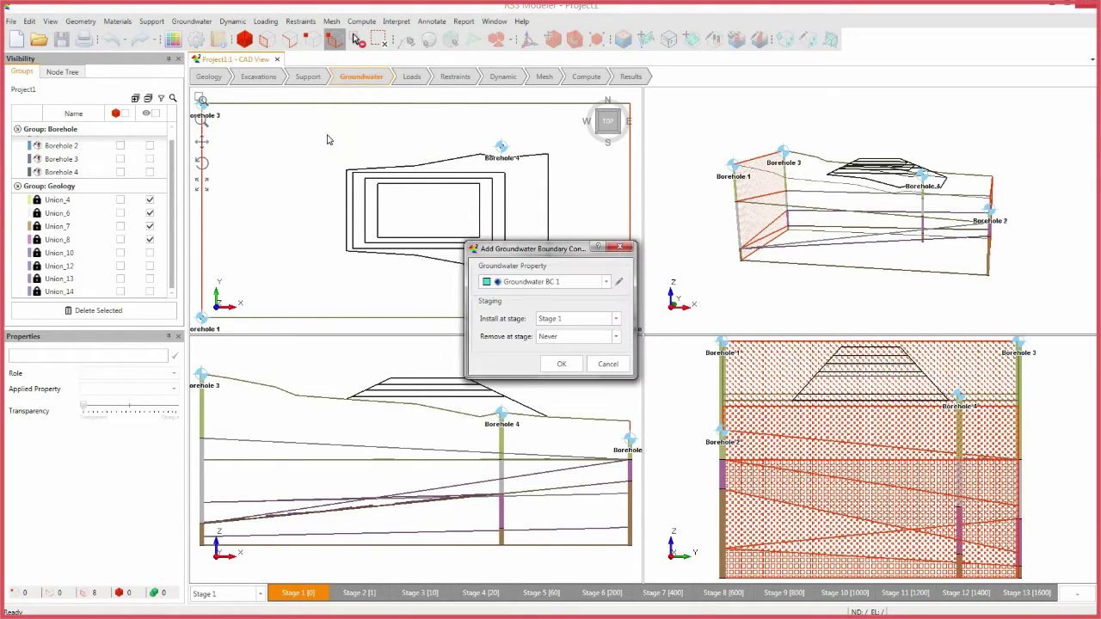
click(619, 285)
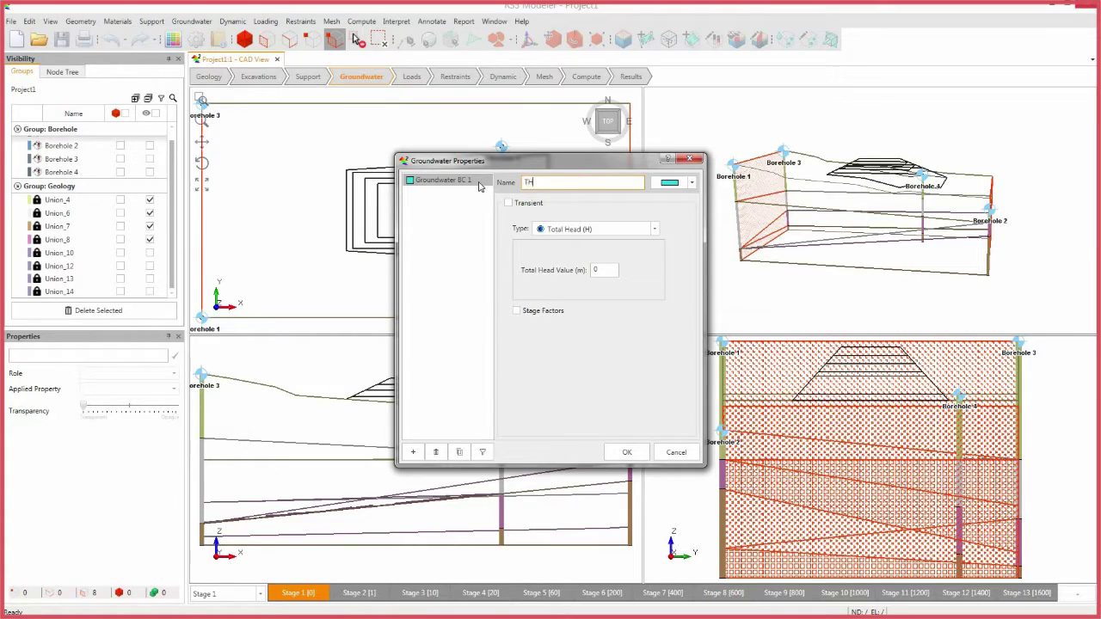
click(647, 231)
click(623, 262)
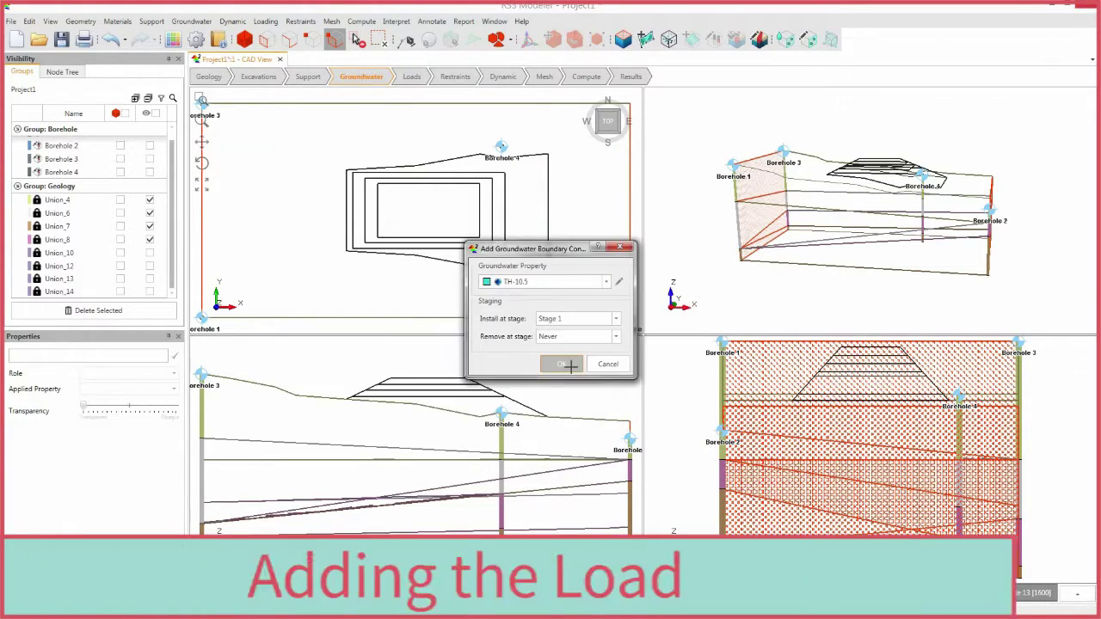
click(570, 364)
In the Loads workflow, define a Gravity field stress using the actual ground surface, effective stress ratio and Ko Condition.
click(408, 77)
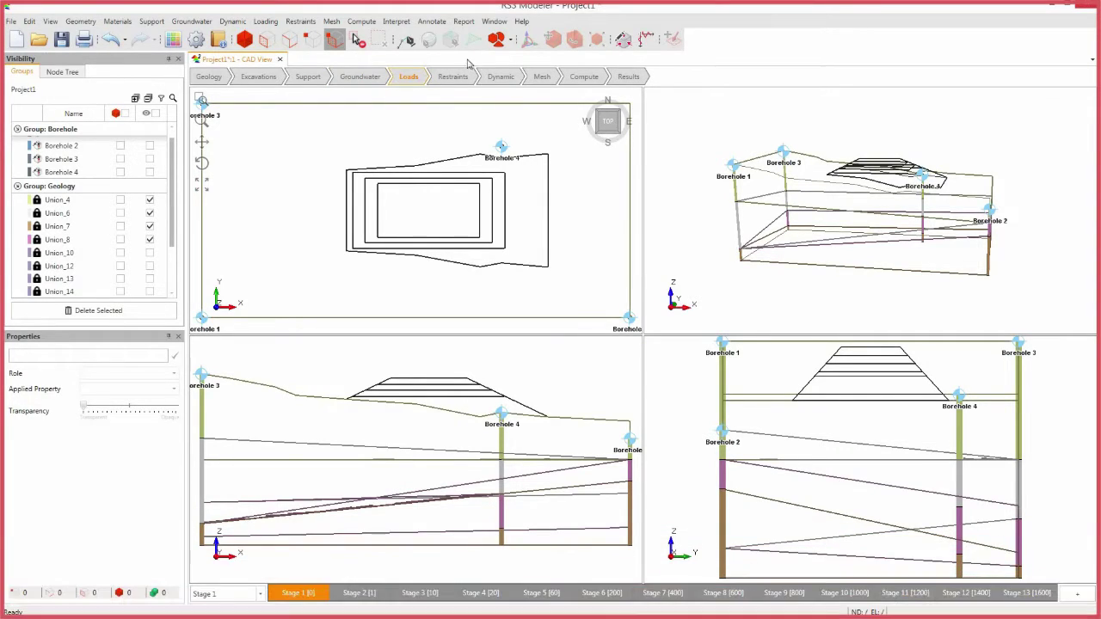
click(627, 40)
click(551, 210)
click(539, 242)
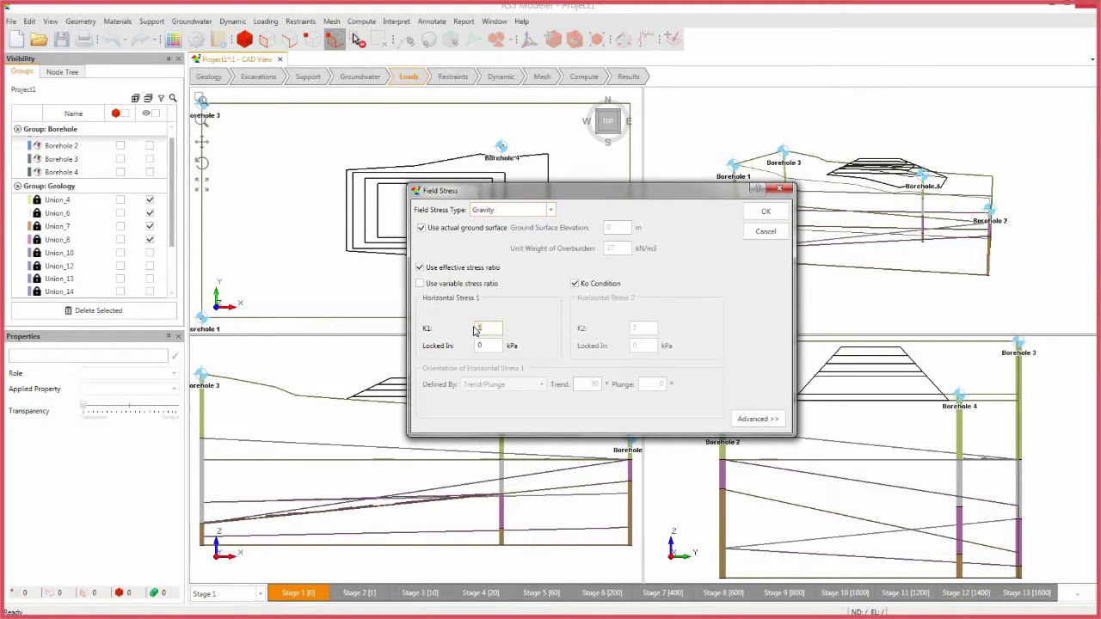
click(762, 211)
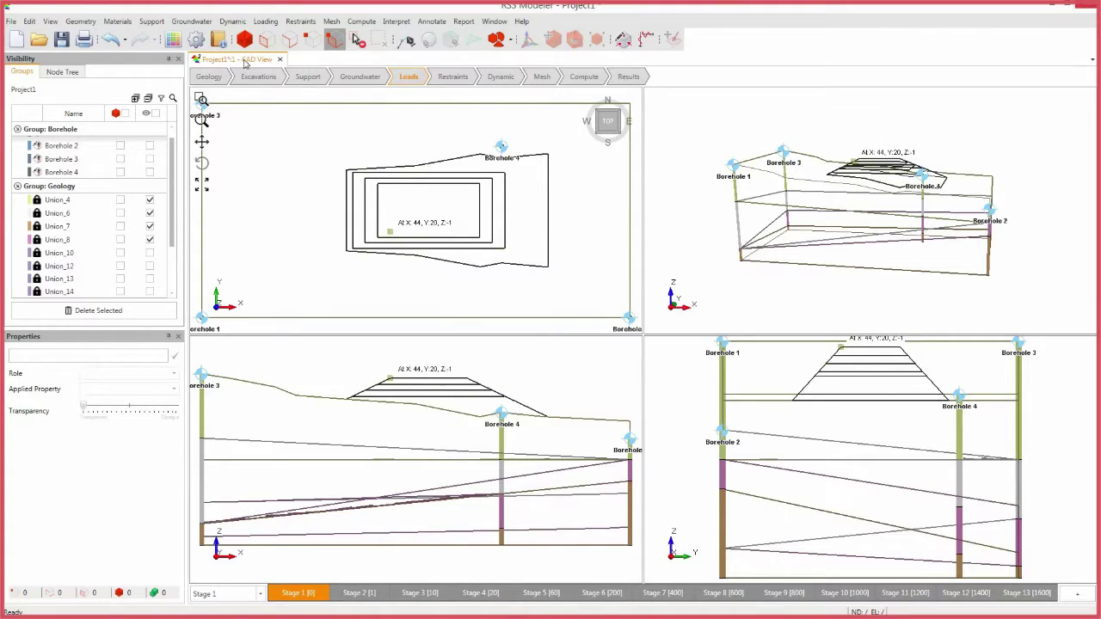
Add a uniform face load of 5 kN/m2 normal to the embankment's top face, installed at Stage 5.
click(436, 215)
click(674, 39)
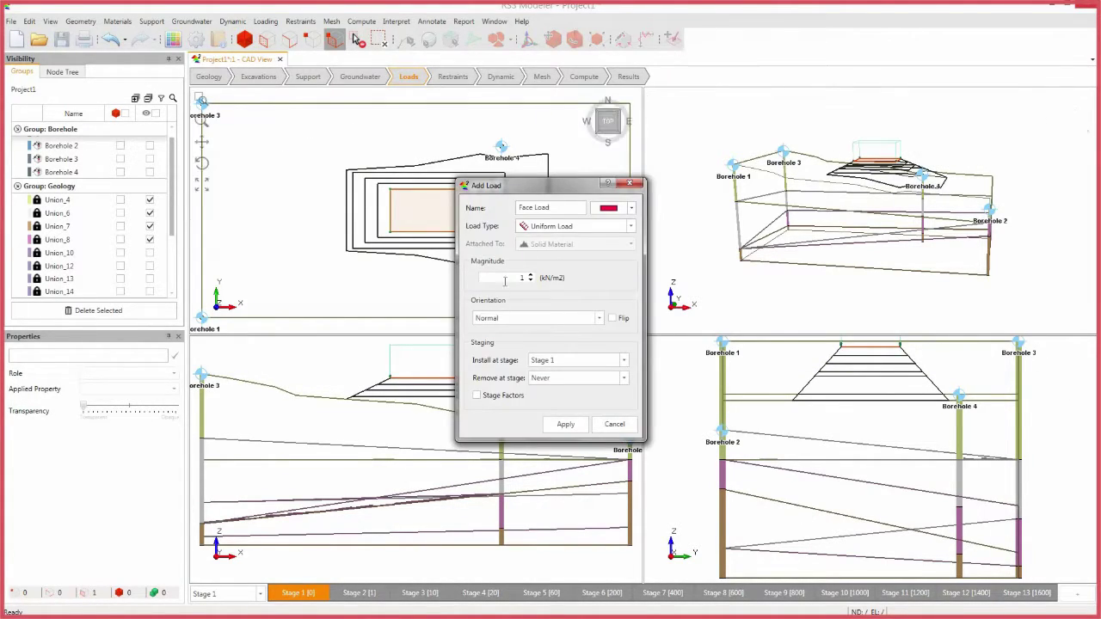
click(560, 361)
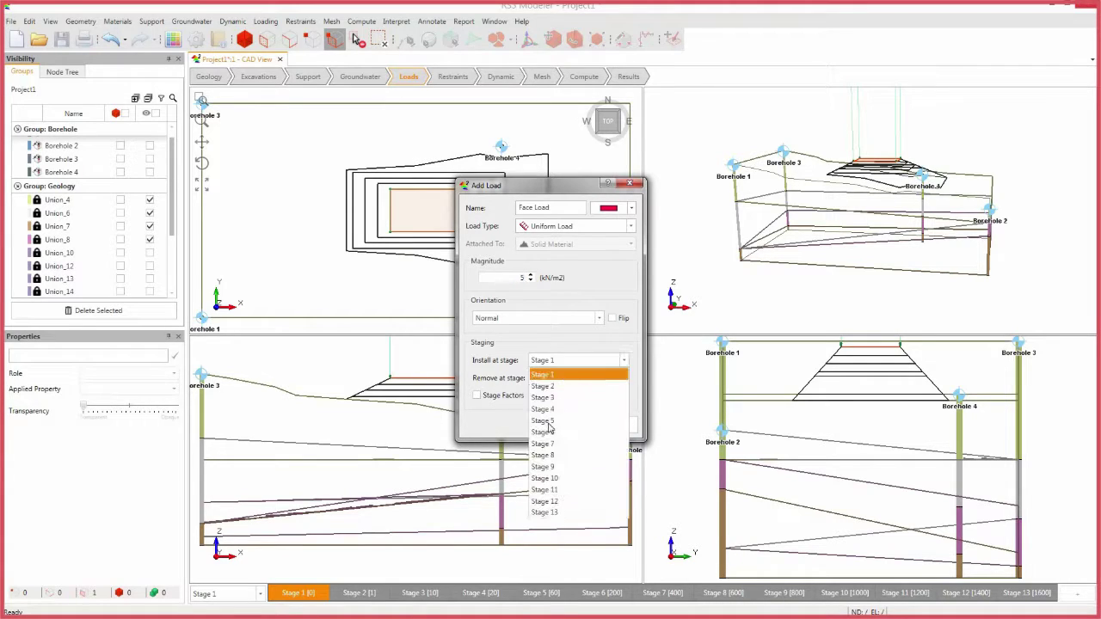
click(567, 420)
click(572, 424)
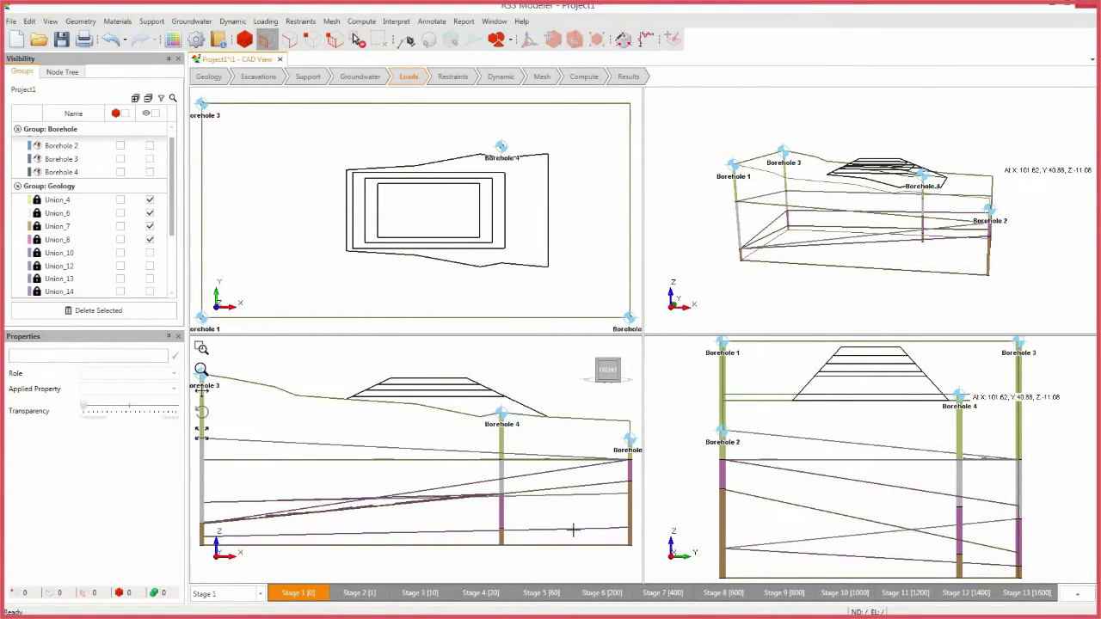
Compare Stage 4 and Stage 5 to check the staging of the embankment load, ending on Stage 5.
click(541, 595)
click(498, 598)
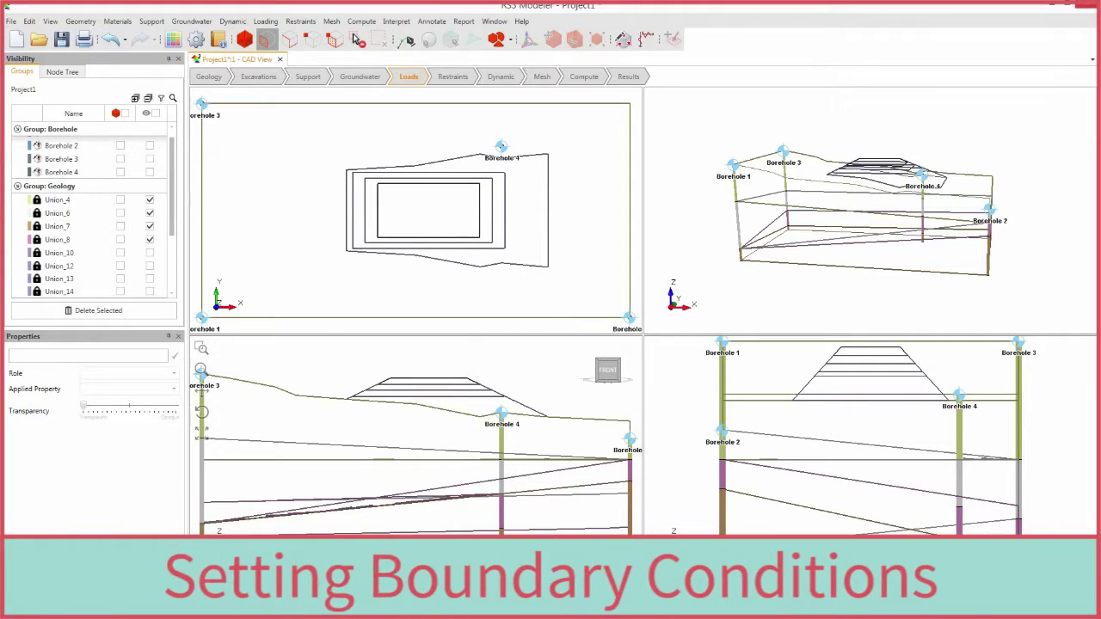
click(541, 595)
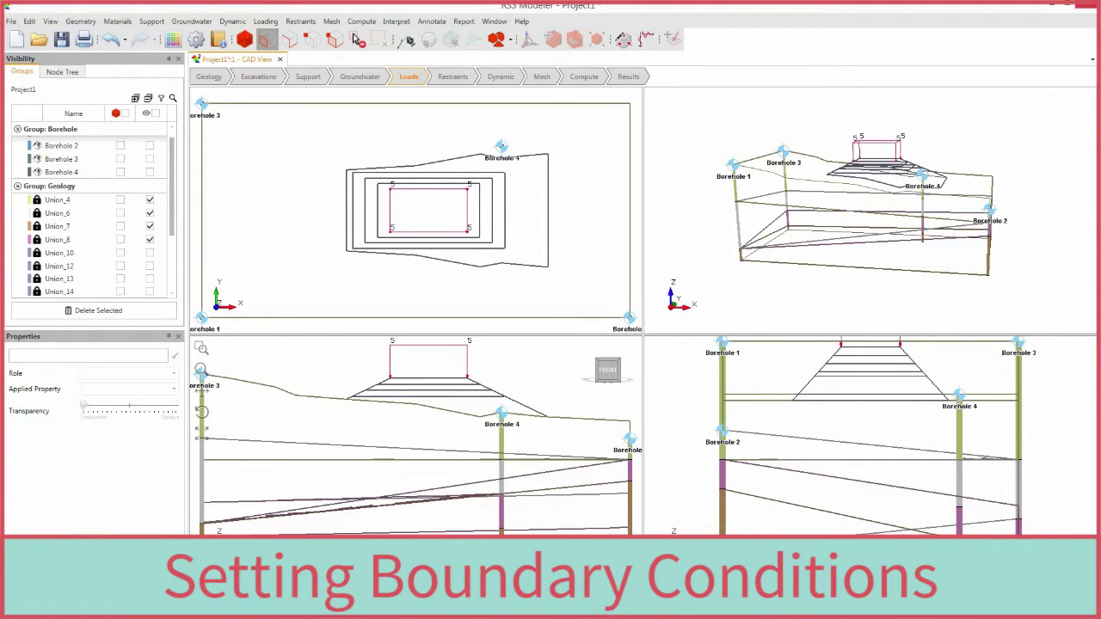
In the Restraints workflow, select all layer faces on the two end sides across the X direction and apply Restrain X.
click(449, 78)
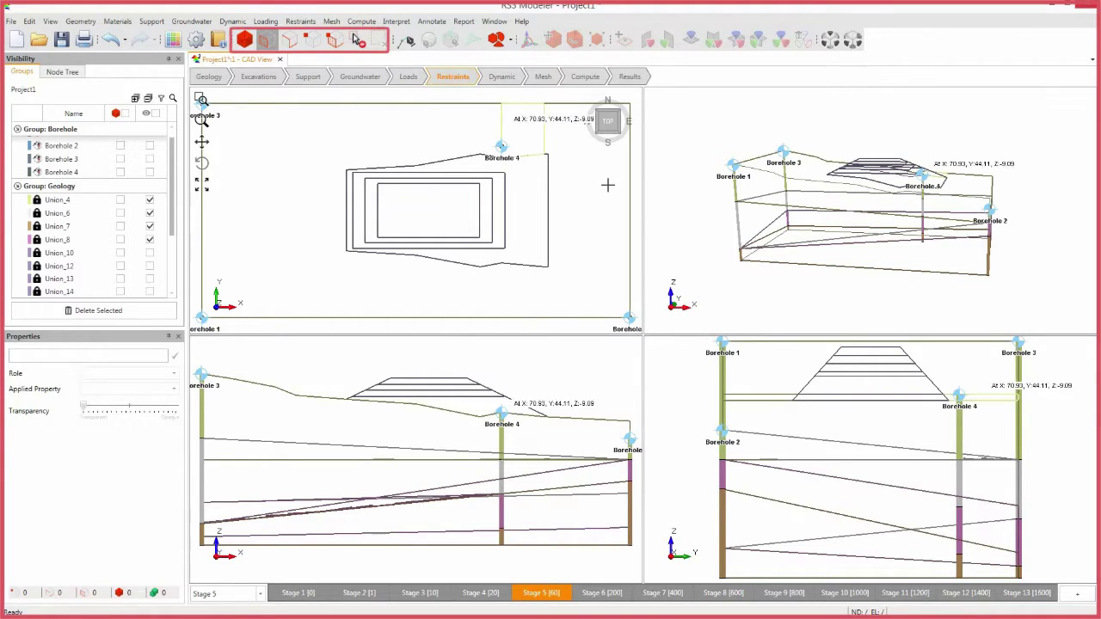
middle_drag(996, 241, 895, 197)
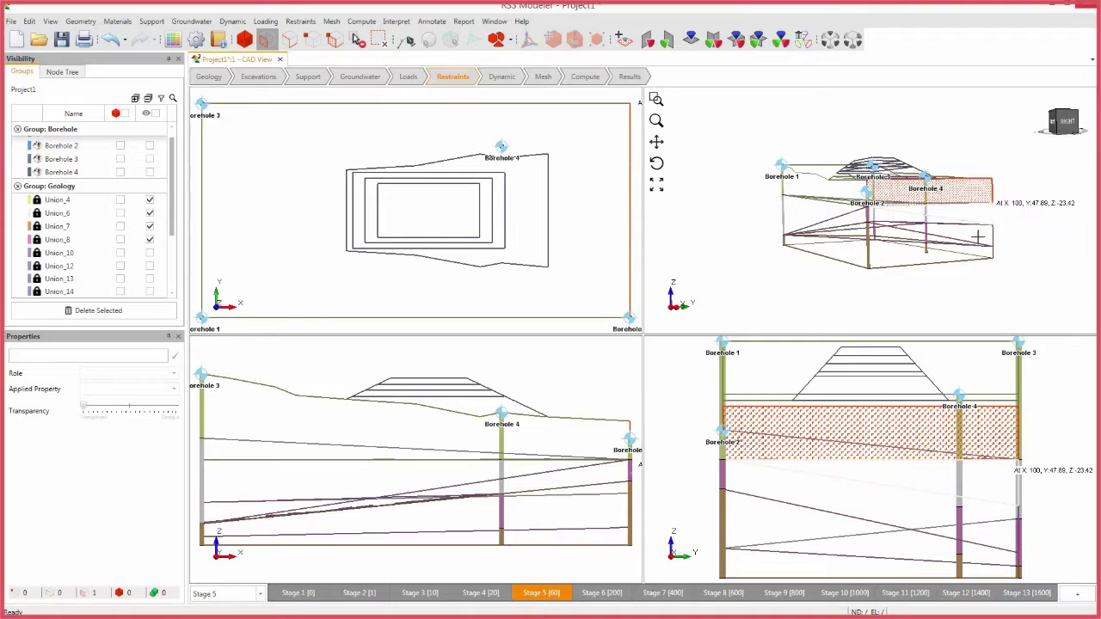
click(888, 230)
middle_drag(801, 219, 864, 209)
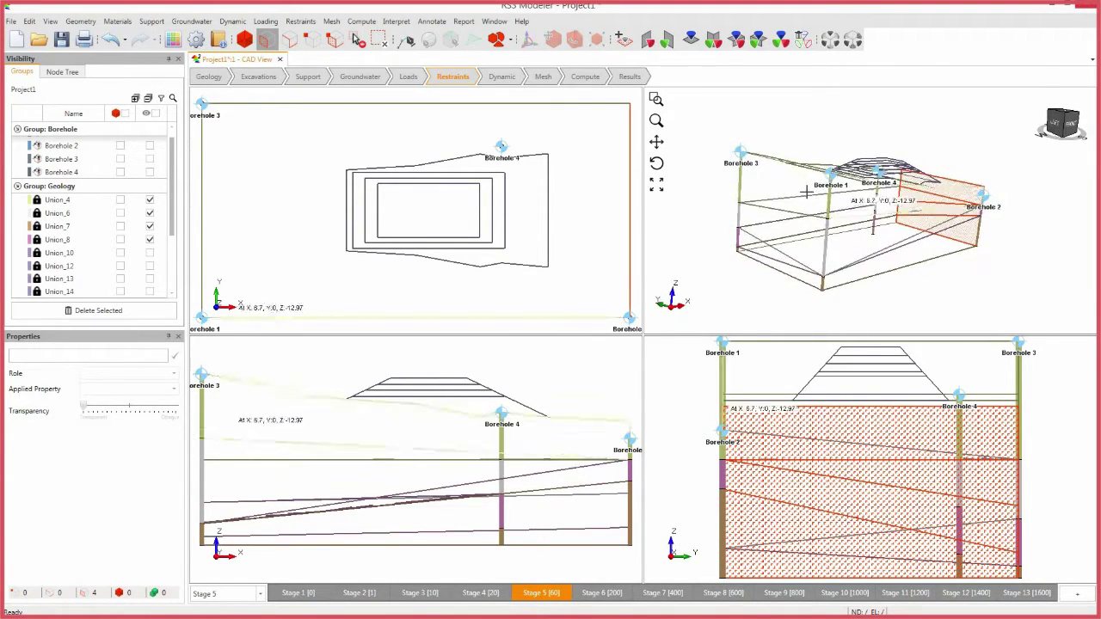
click(806, 195)
click(803, 233)
click(782, 256)
click(801, 274)
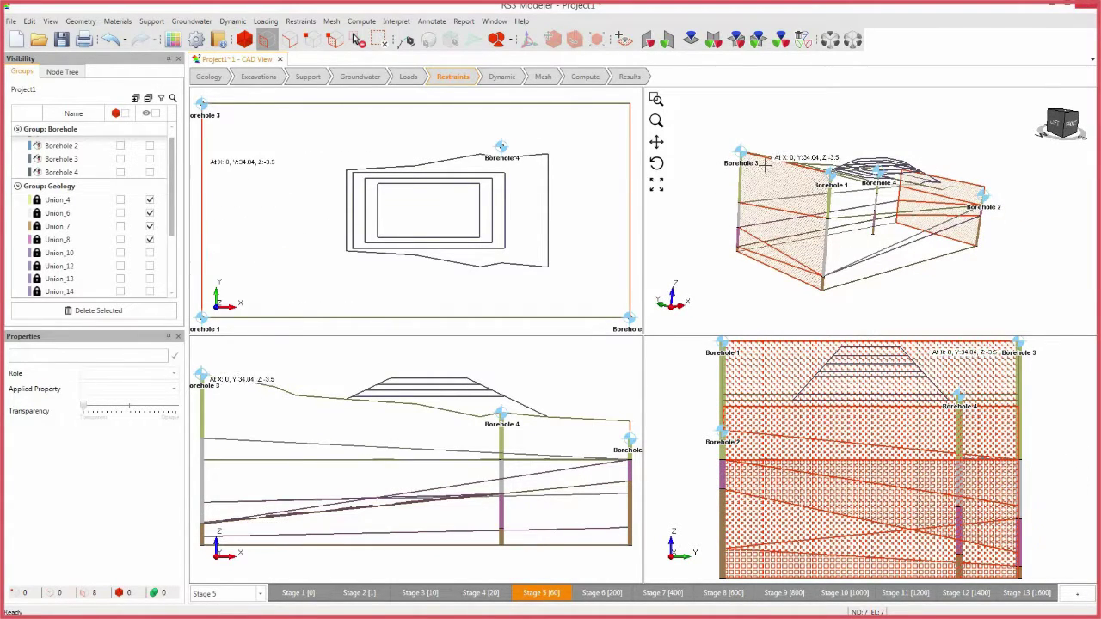
click(648, 42)
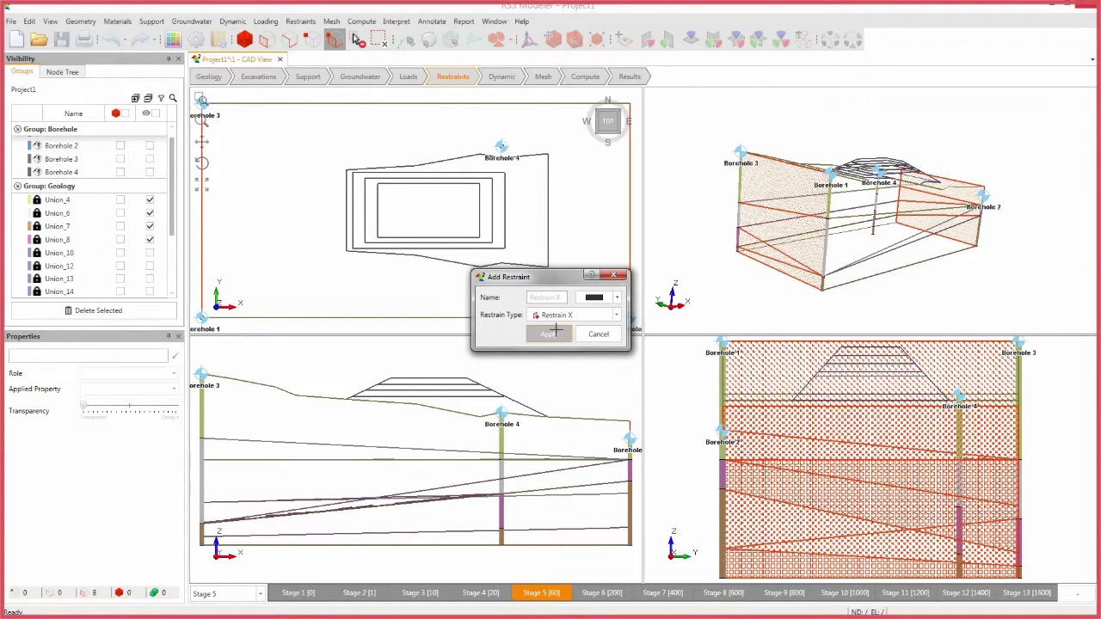
click(549, 334)
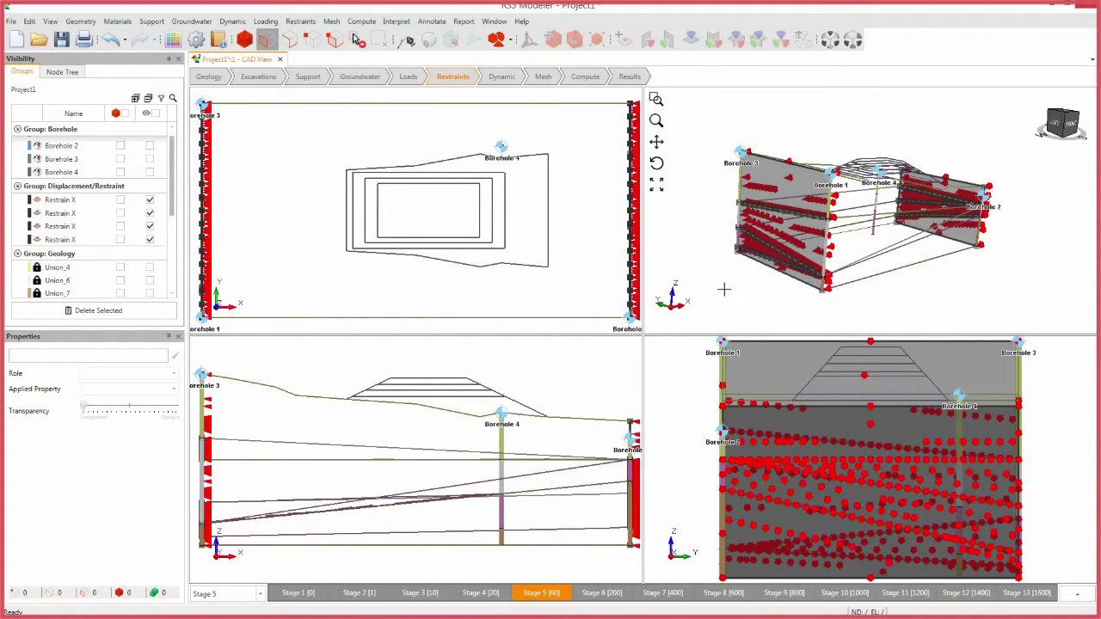
Select all layer faces on the model's front and back long sides and apply Restrain Y to them.
click(1063, 122)
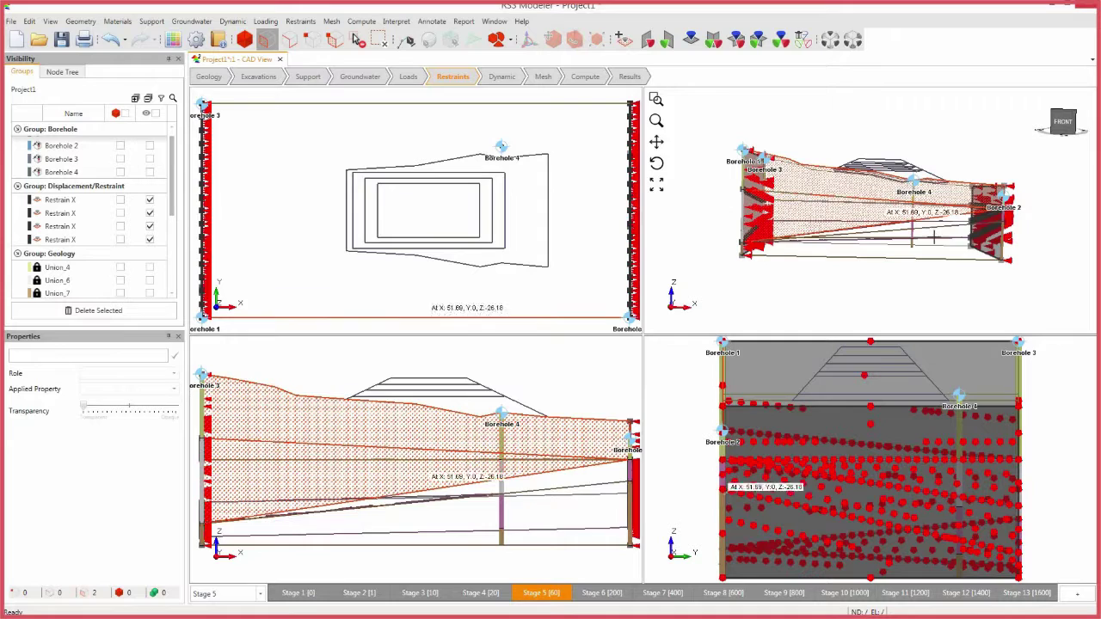
middle_drag(1060, 214, 895, 194)
mouse_move(894, 185)
mouse_down()
mouse_move(867, 253)
mouse_move(884, 276)
mouse_up()
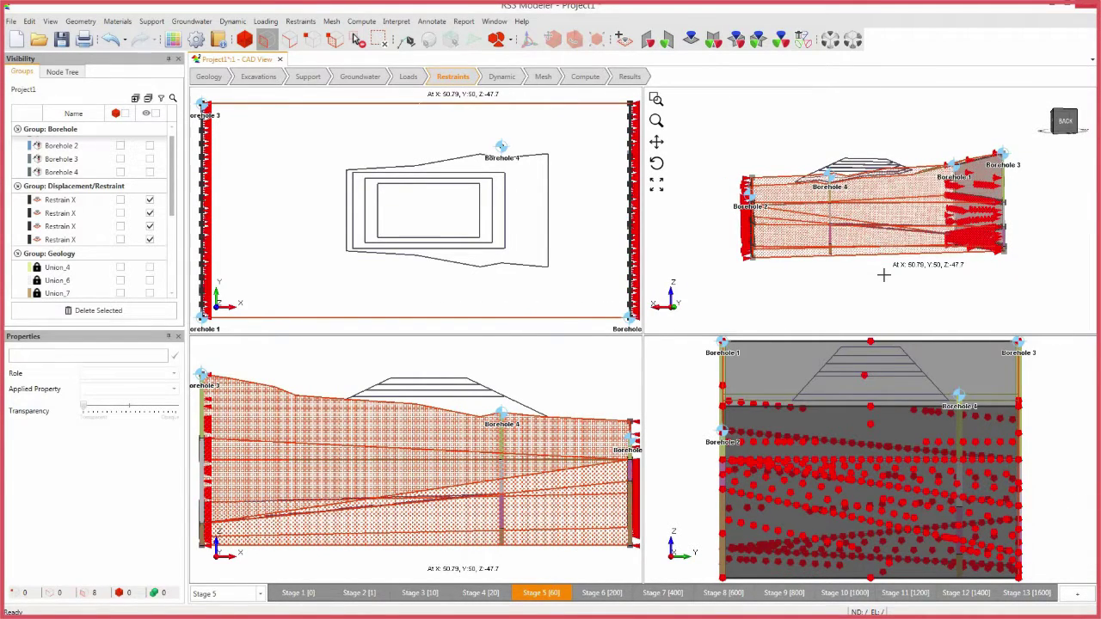
click(670, 40)
click(549, 334)
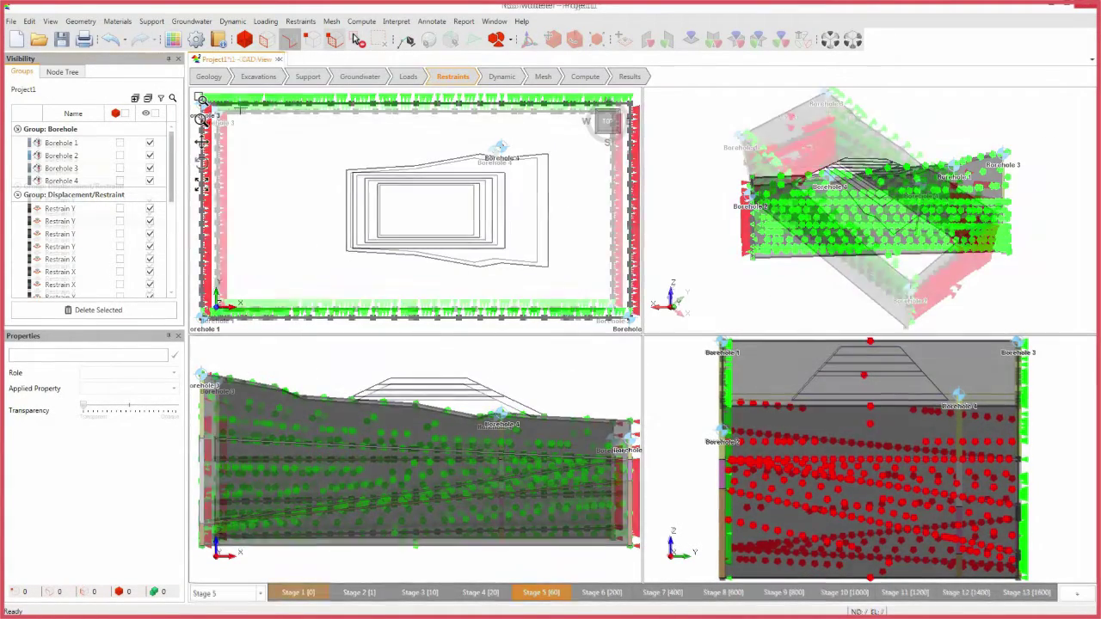
Hide the four boreholes and the existing Restrain Y and Restrain X entries to expose the model's edges.
click(150, 141)
click(150, 155)
click(150, 168)
click(150, 181)
click(150, 208)
click(150, 221)
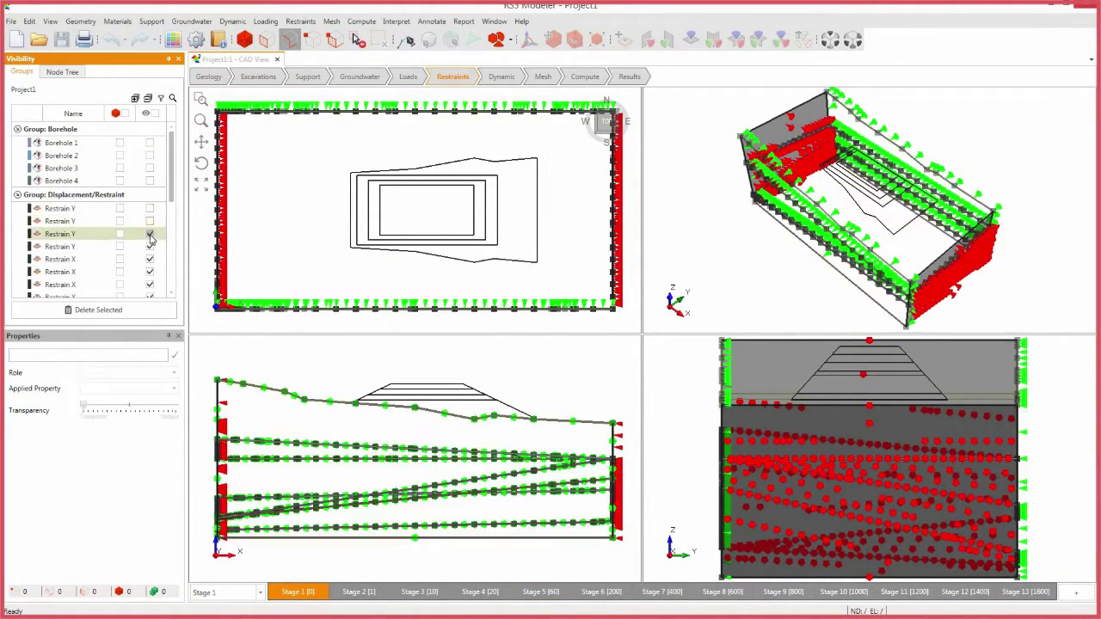
click(150, 234)
click(149, 247)
click(150, 259)
drag(152, 264, 150, 259)
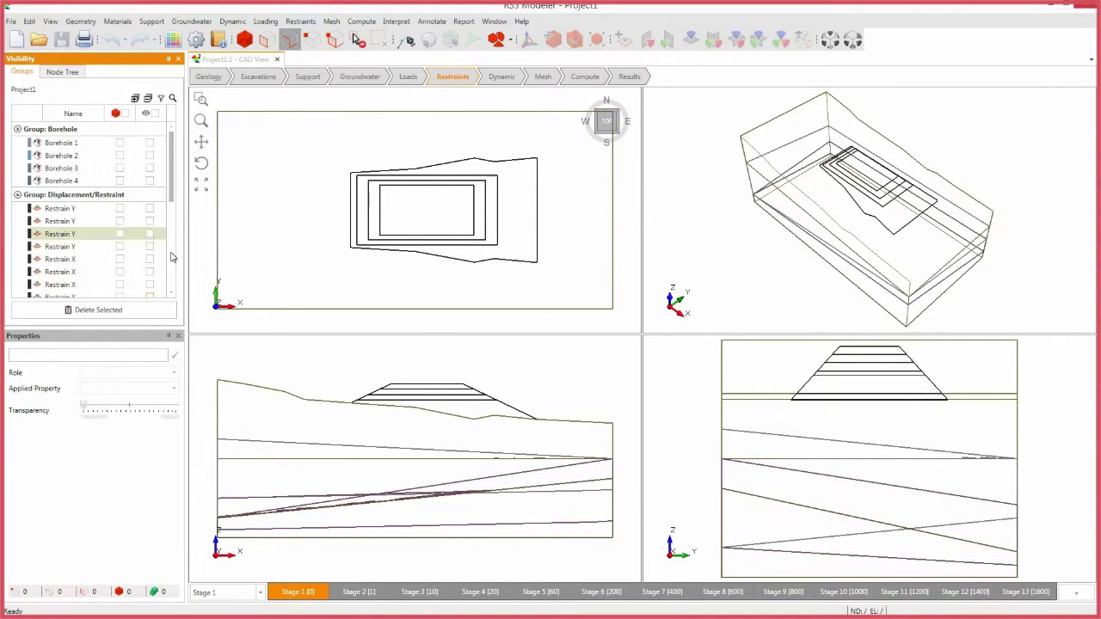
Select the vertical edges at the model's four outer corners and apply Restrain XY to them.
drag(906, 321, 909, 289)
drag(991, 215, 987, 267)
drag(740, 137, 749, 189)
middle_drag(752, 191, 847, 163)
middle_drag(760, 236, 751, 269)
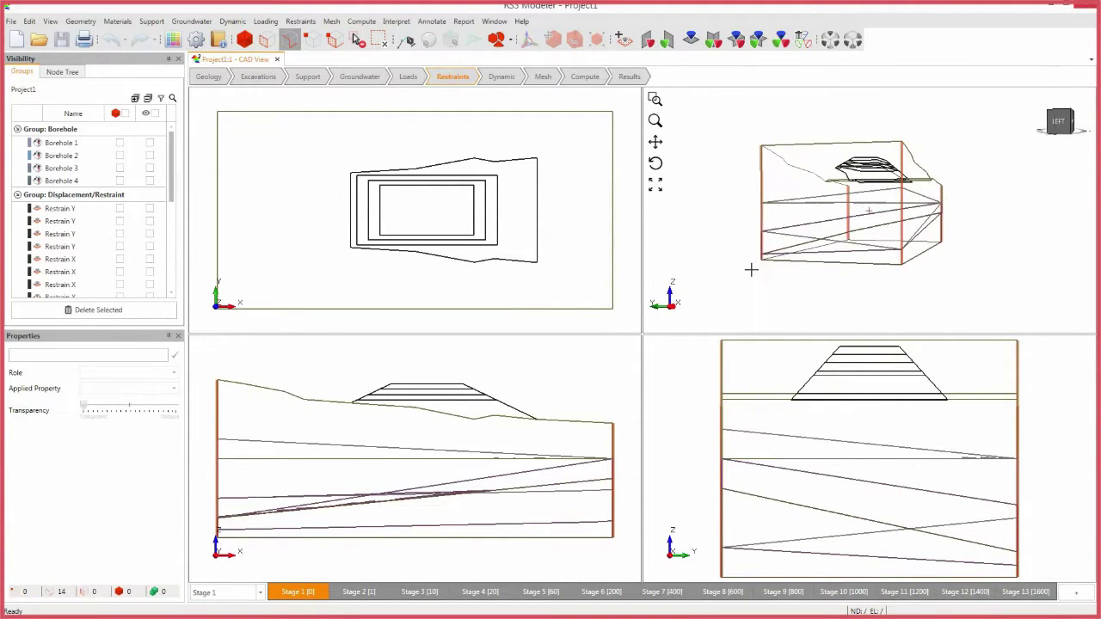
click(713, 39)
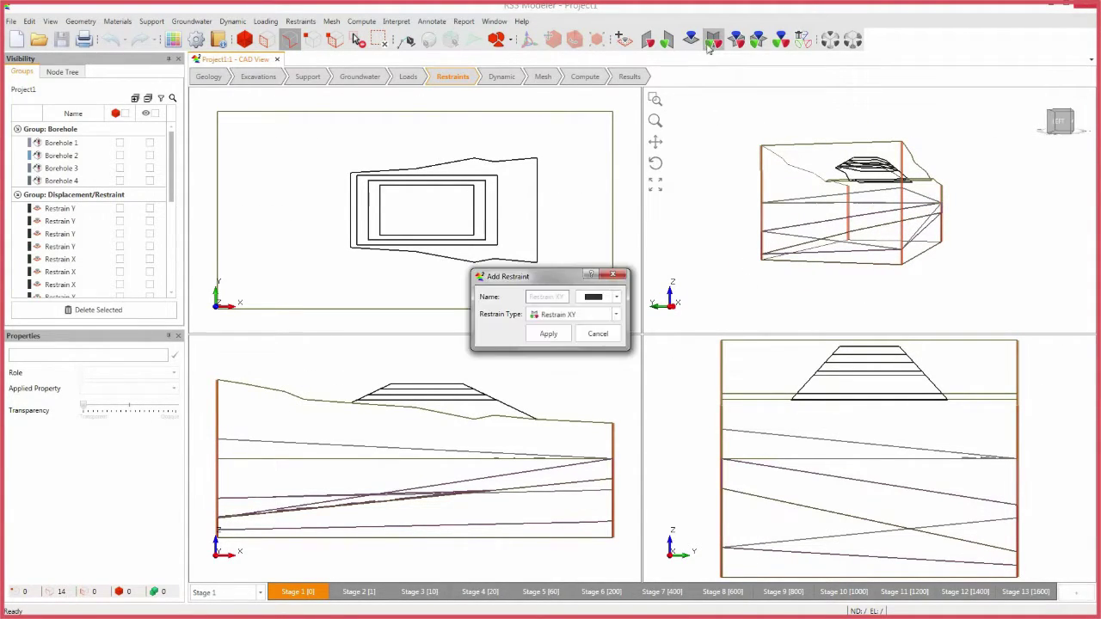
click(567, 333)
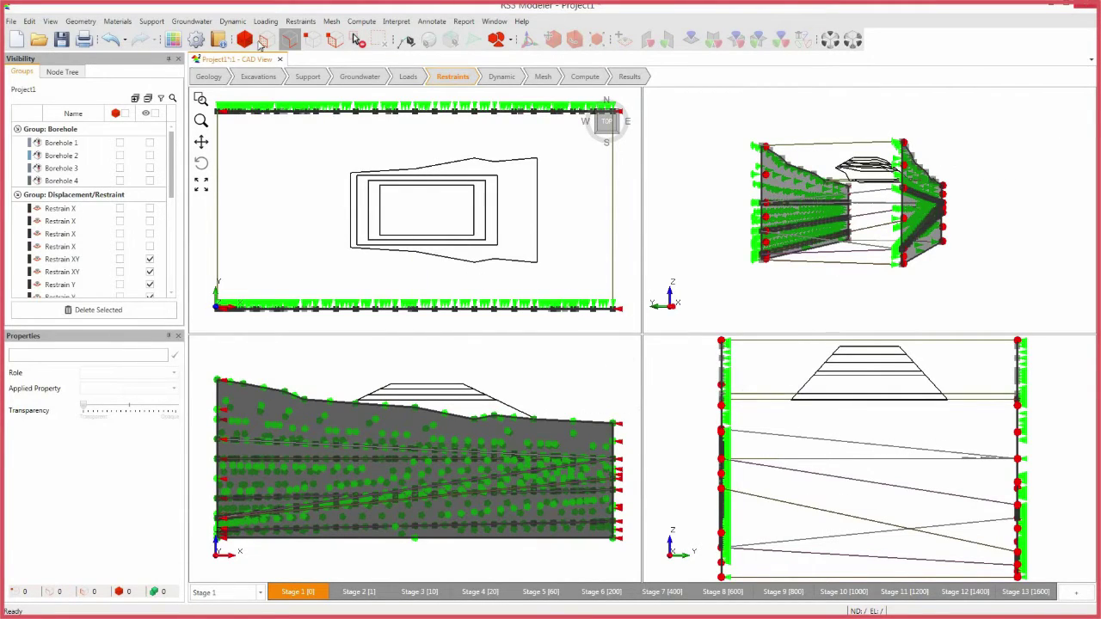
Select the bottom face of the model and apply Restrain XYZ to it.
mouse_move(993, 230)
mouse_down()
mouse_move(932, 192)
mouse_move(933, 155)
mouse_up()
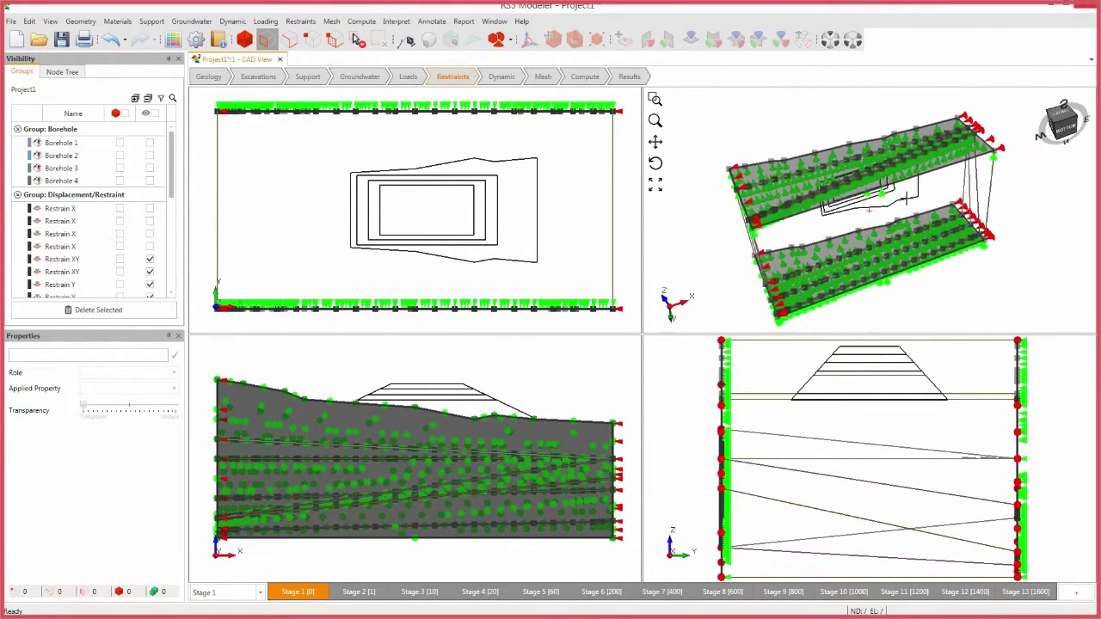
click(958, 179)
drag(1018, 212, 860, 370)
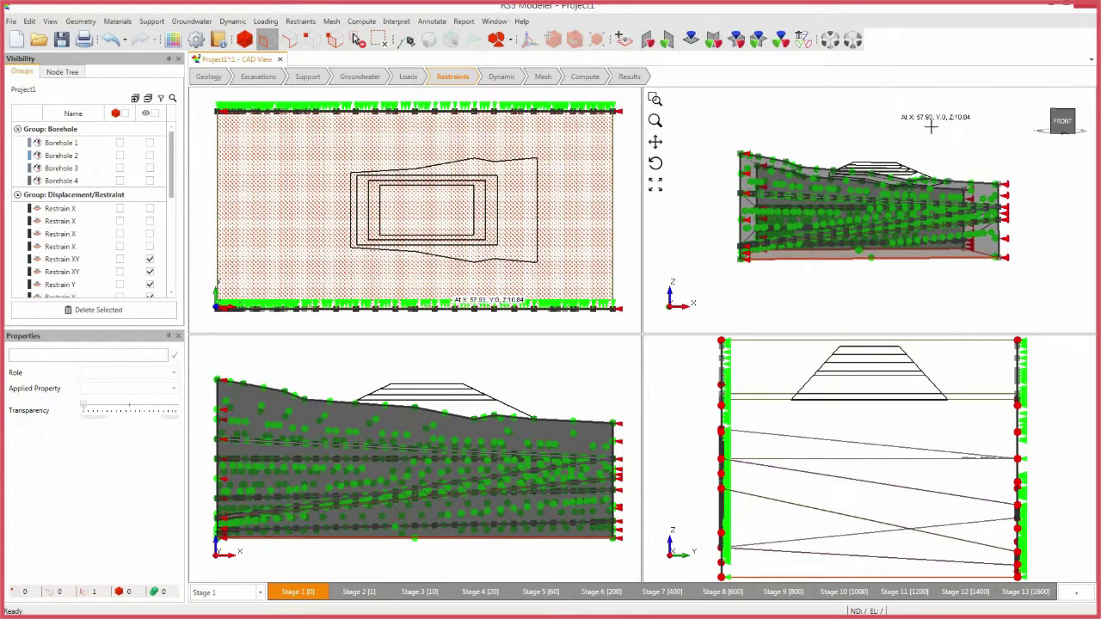
click(780, 43)
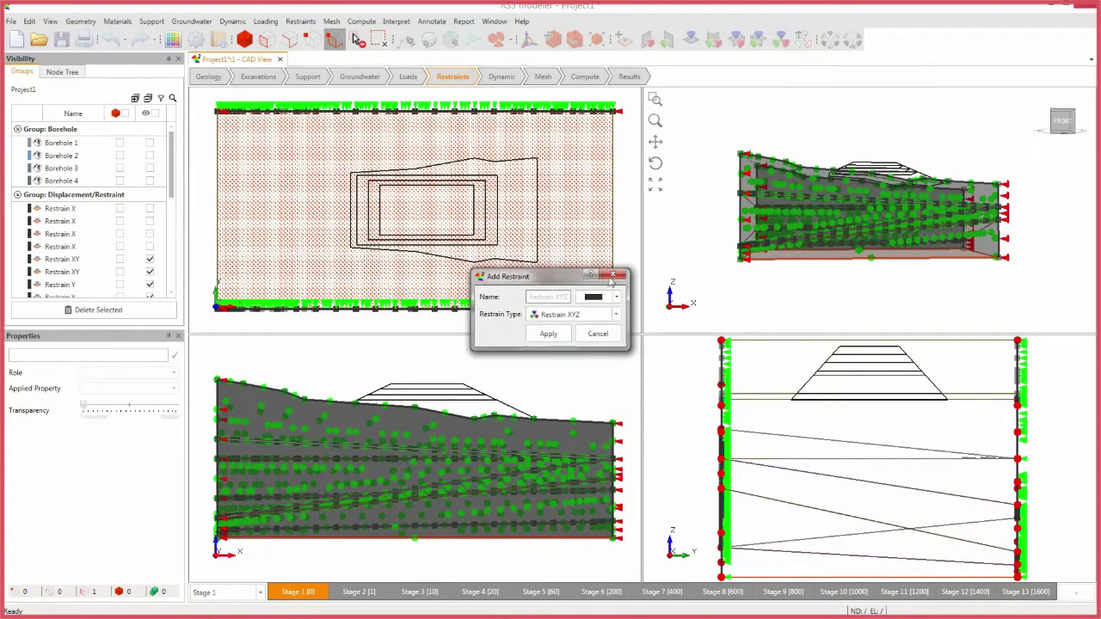
click(547, 333)
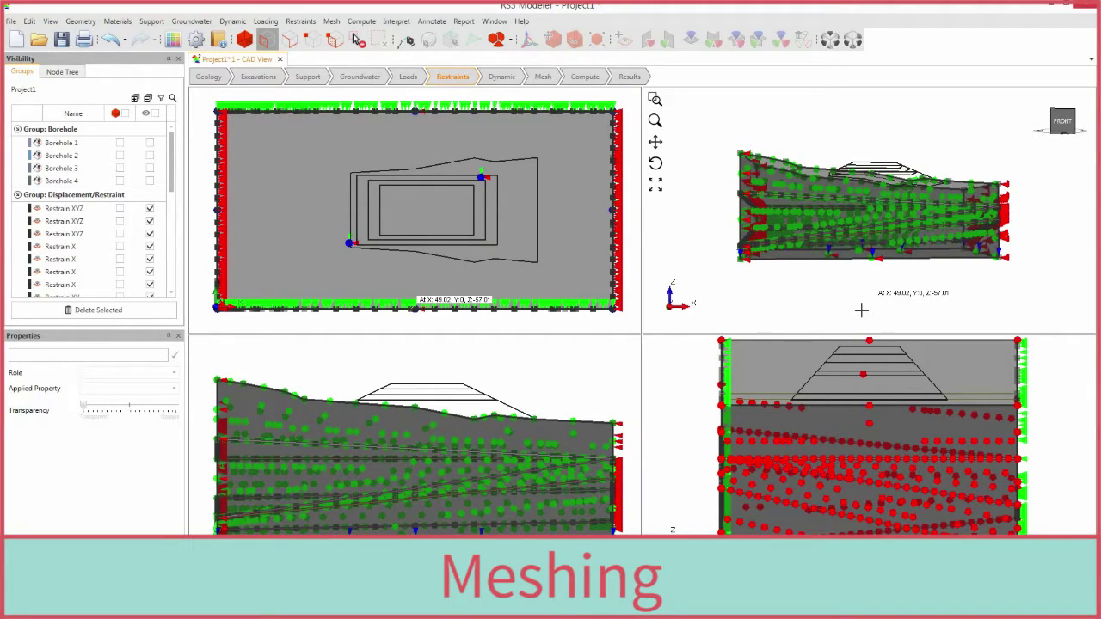
Set the mesh to 4-Noded Tetrahedra with Uniform gradation and Medium density, and generate the finite element mesh.
click(542, 77)
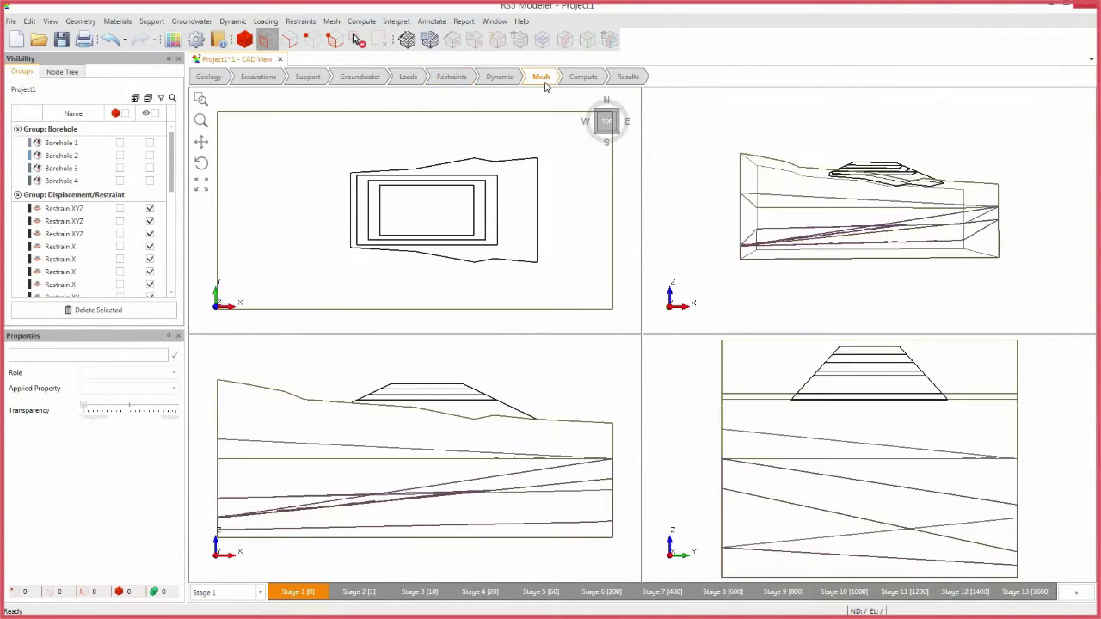
click(406, 40)
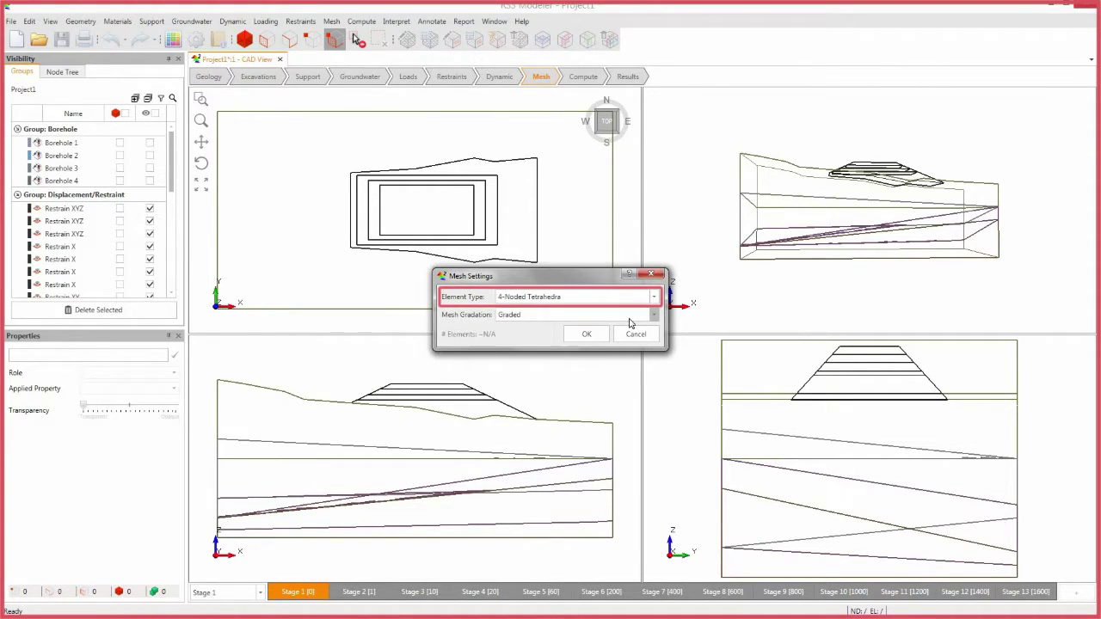
click(632, 315)
click(614, 341)
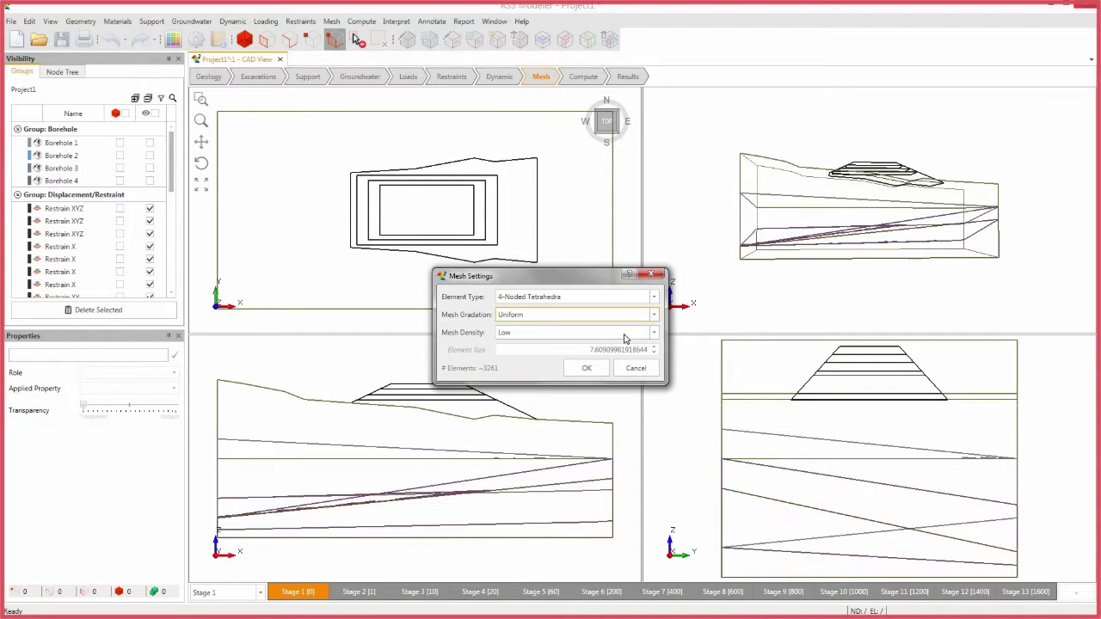
click(625, 332)
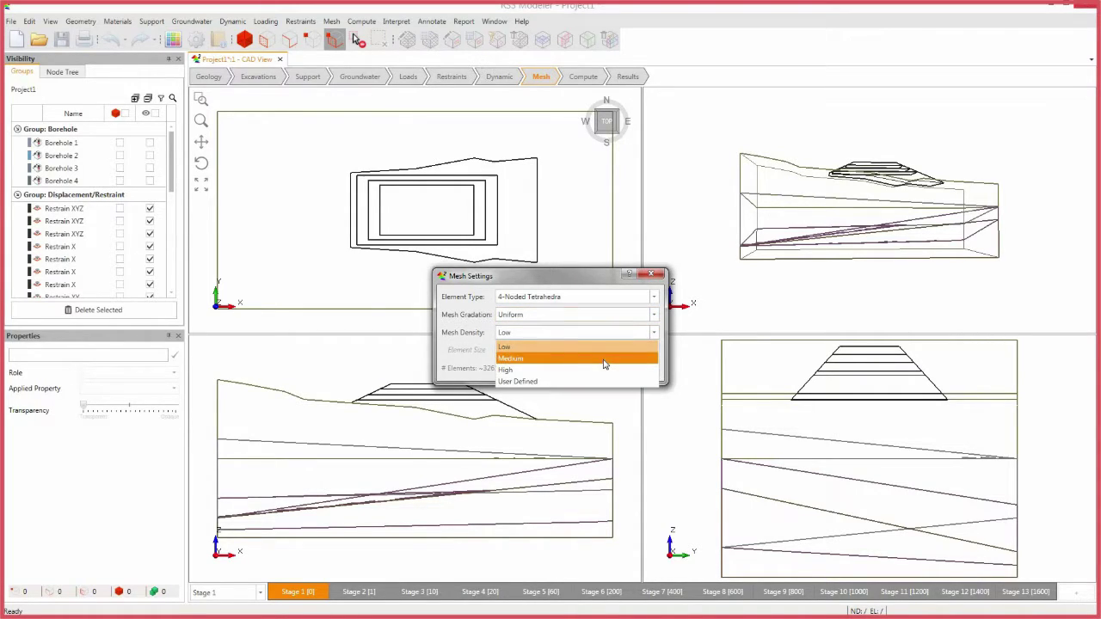
click(593, 358)
click(602, 368)
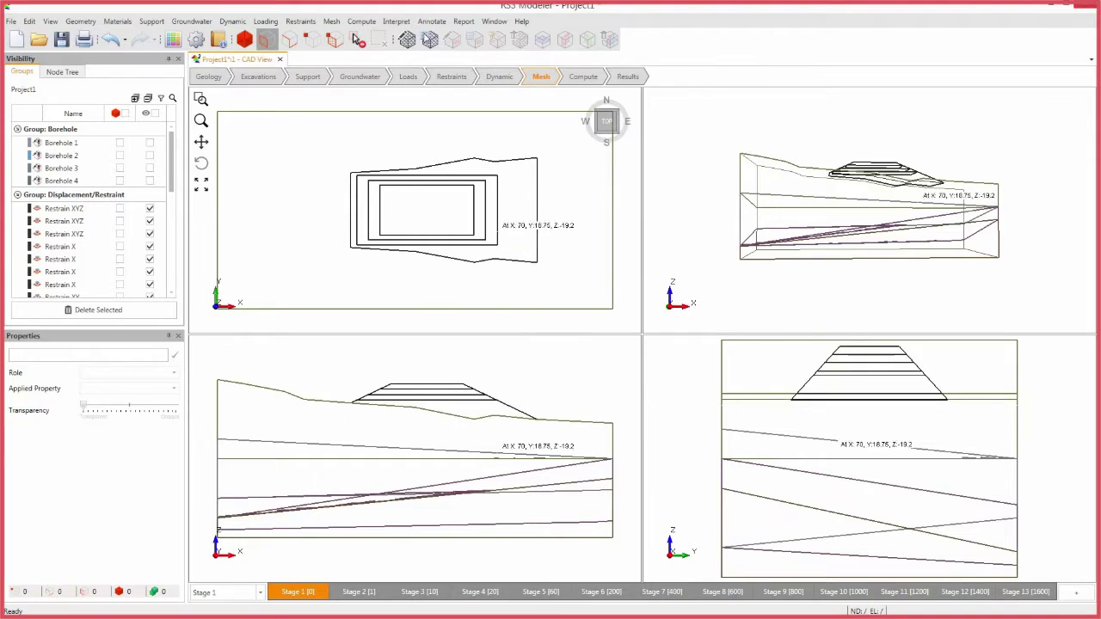
click(429, 41)
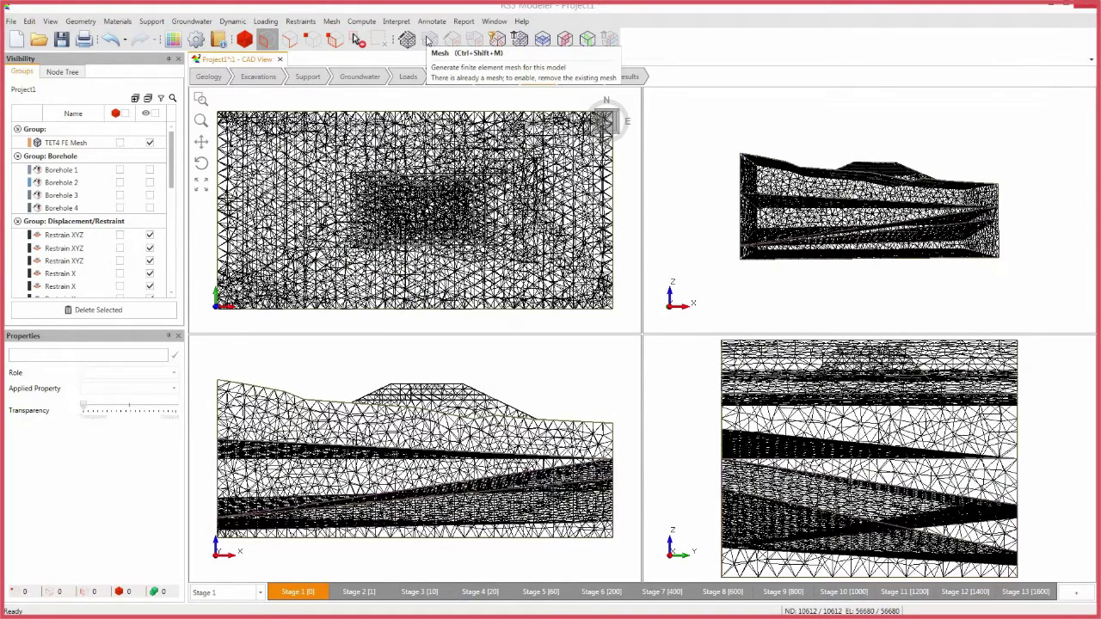
Save the project as Tutorial 07 Embankment Consolidation and compute the model.
click(593, 79)
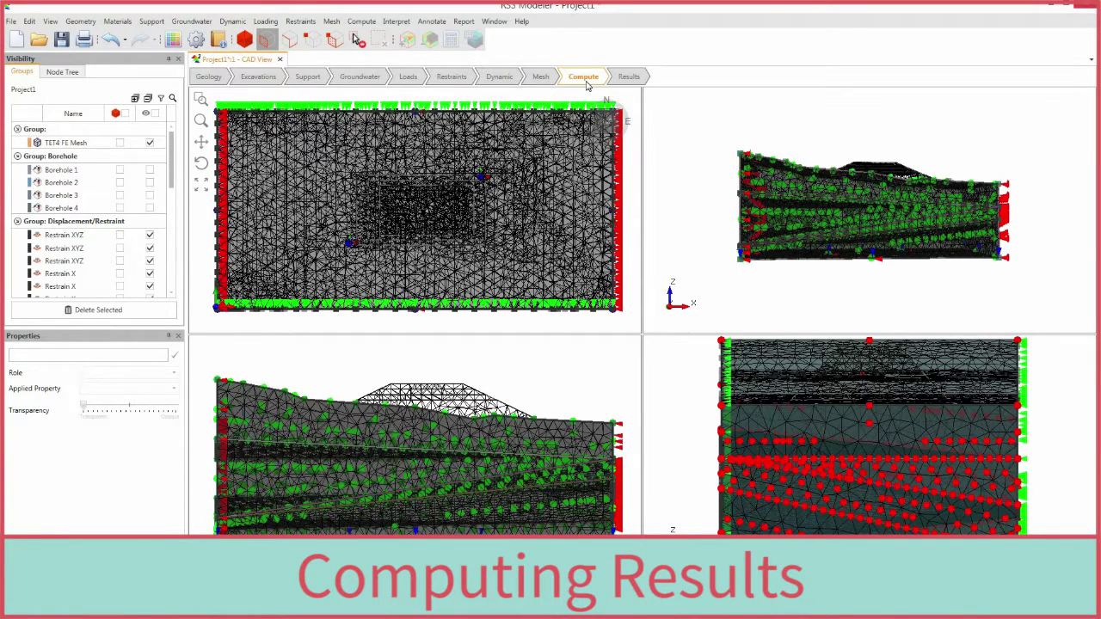
click(11, 20)
click(28, 77)
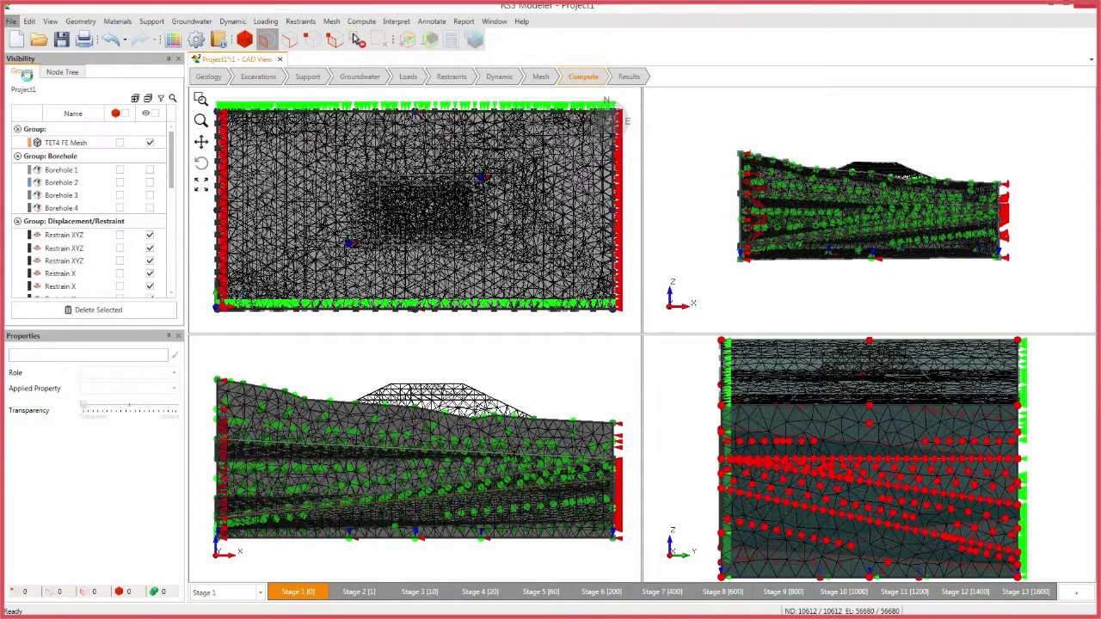
click(11, 23)
click(24, 105)
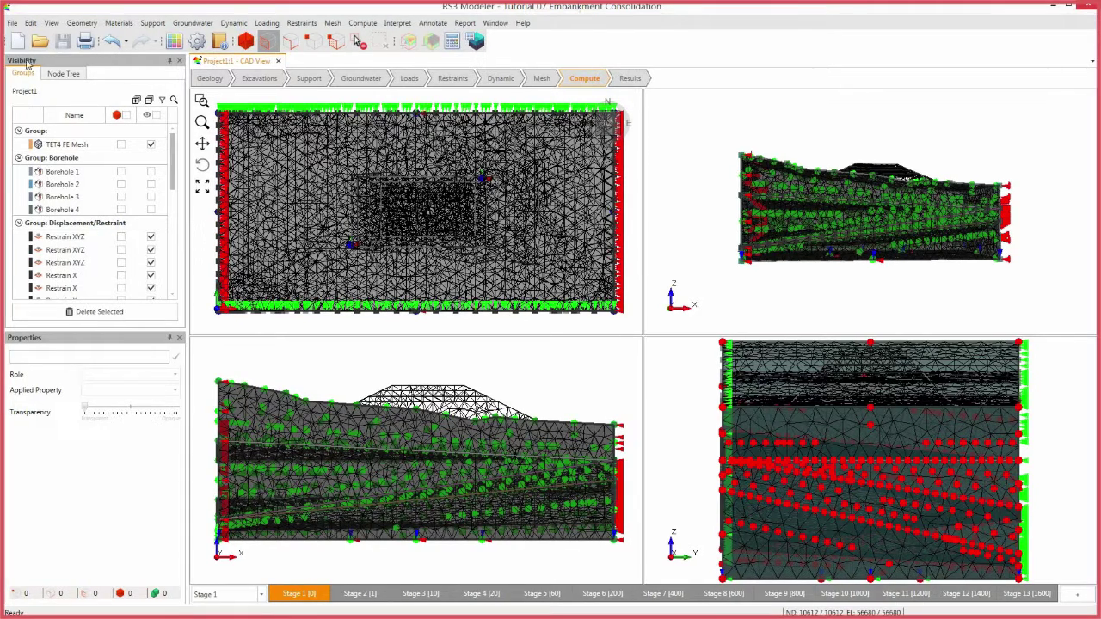
click(452, 41)
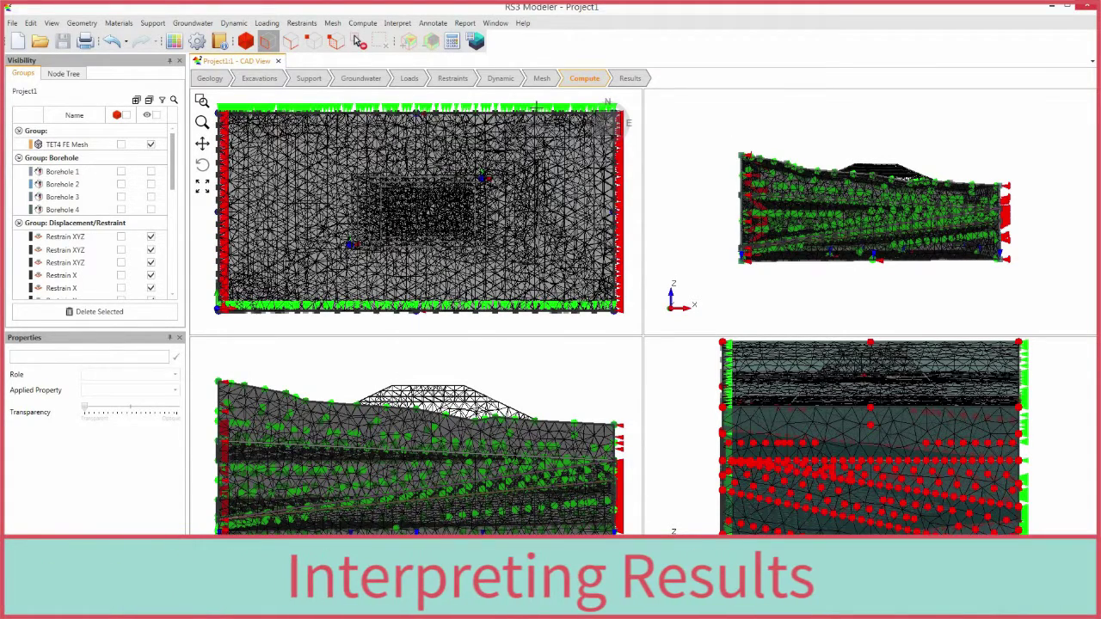
Load the computed results and add an XZ contour plane lengthwise through the middle of the model.
click(631, 79)
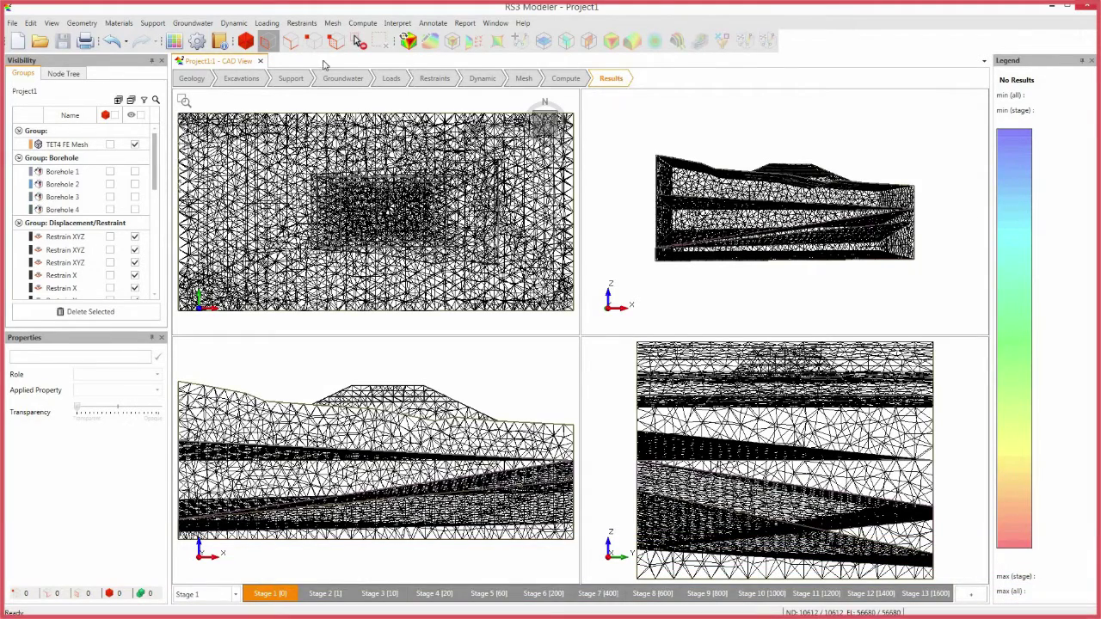
click(410, 40)
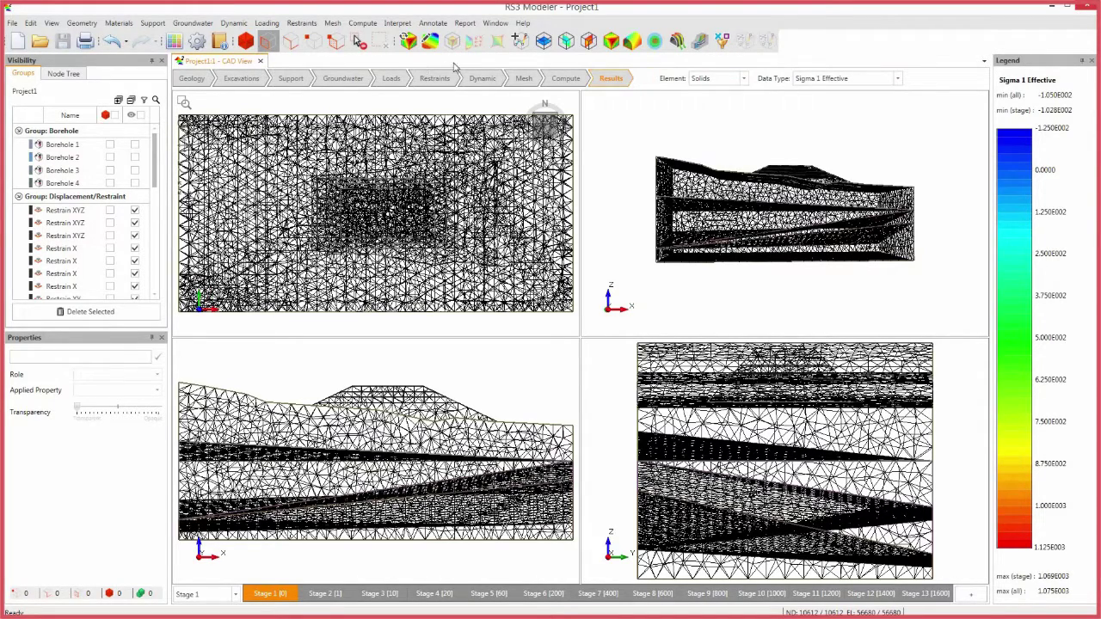
click(564, 43)
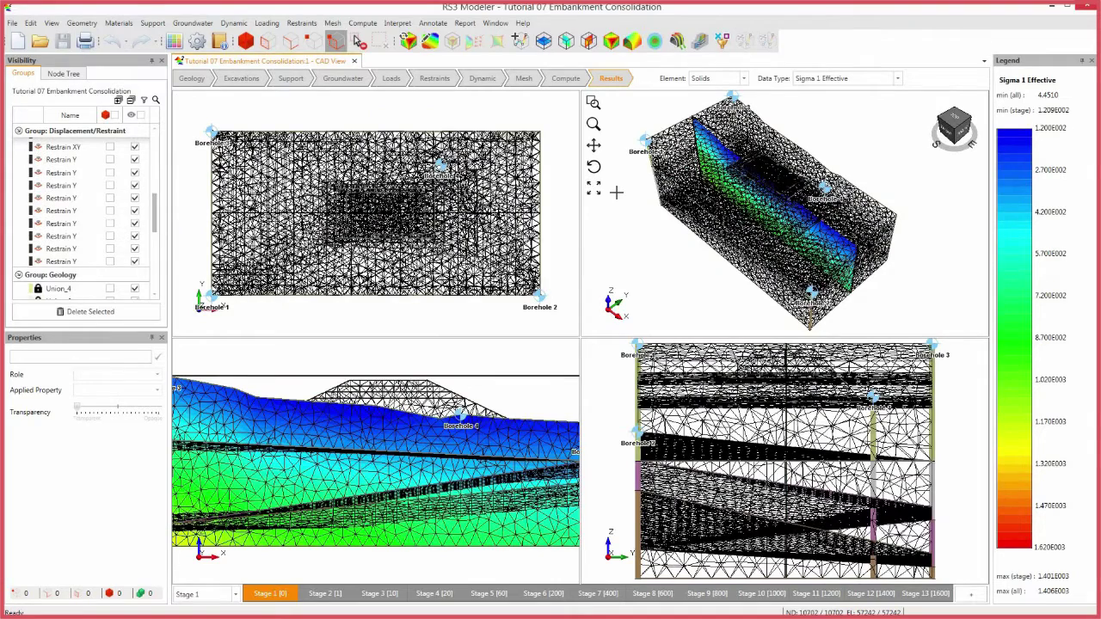
Display Pressure Head on the contour plane with a custom contour range of 0 to 35.
click(897, 78)
scroll(872, 180, down, 6)
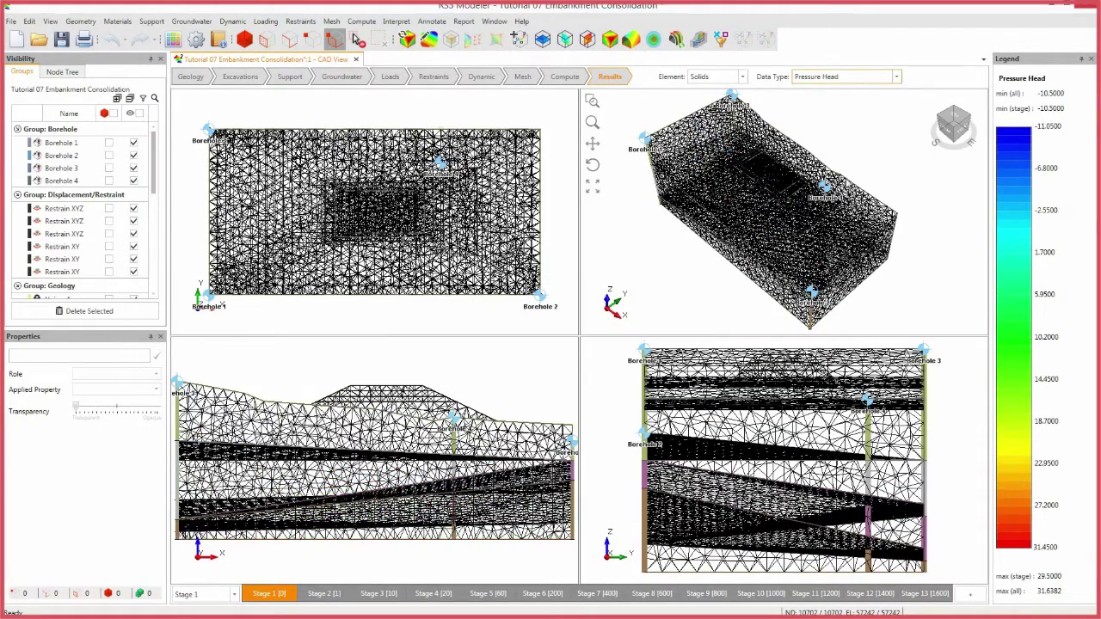
click(427, 40)
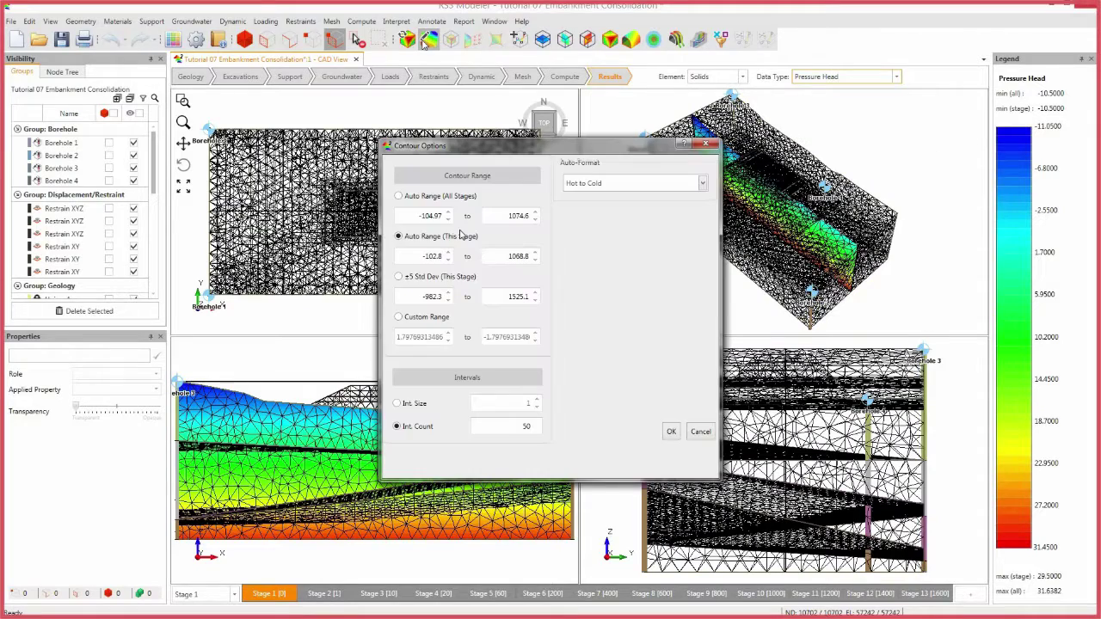
click(398, 317)
double_click(411, 336)
text(0)
double_click(499, 336)
text(35)
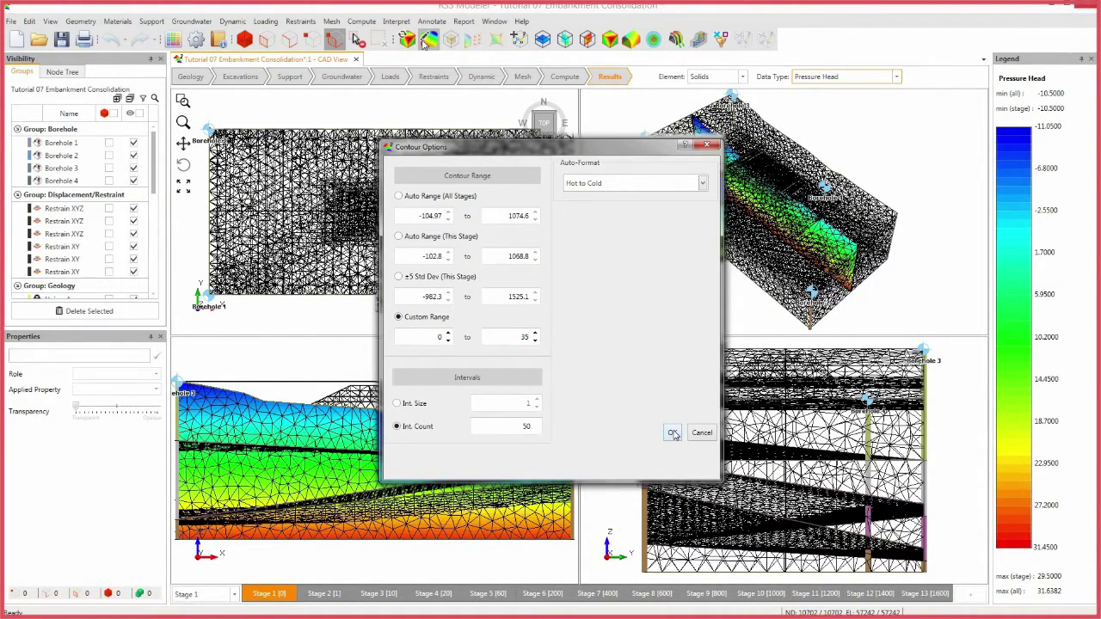
click(671, 432)
Hide the TET4 FE Mesh and examine the pressure head contours across the stages from Stage 2 to Stage 6.
scroll(129, 215, down, 5)
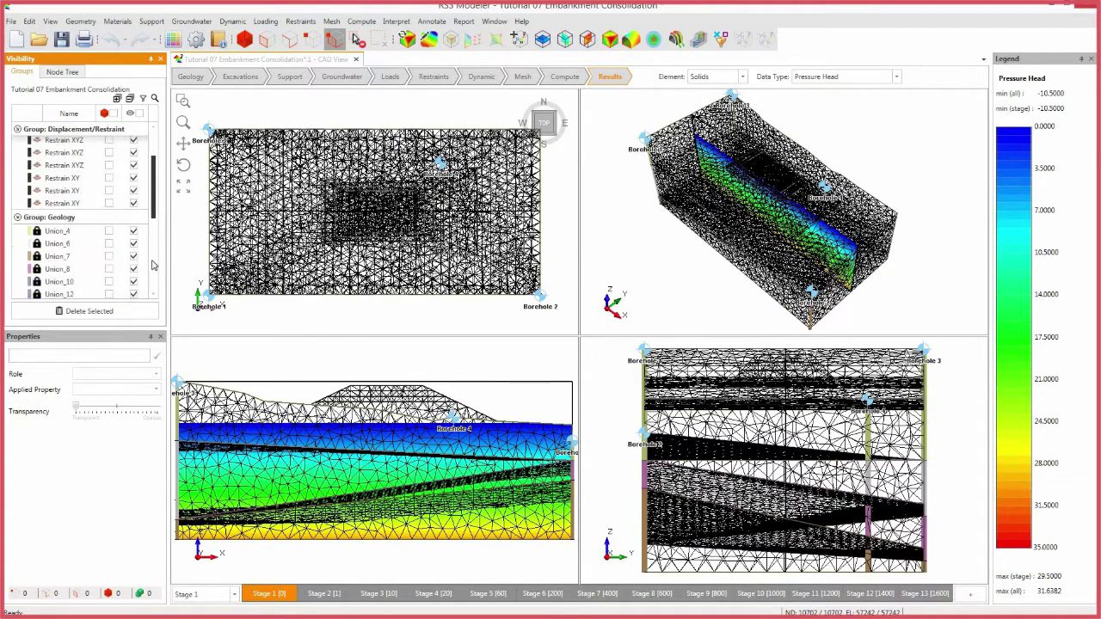
click(133, 253)
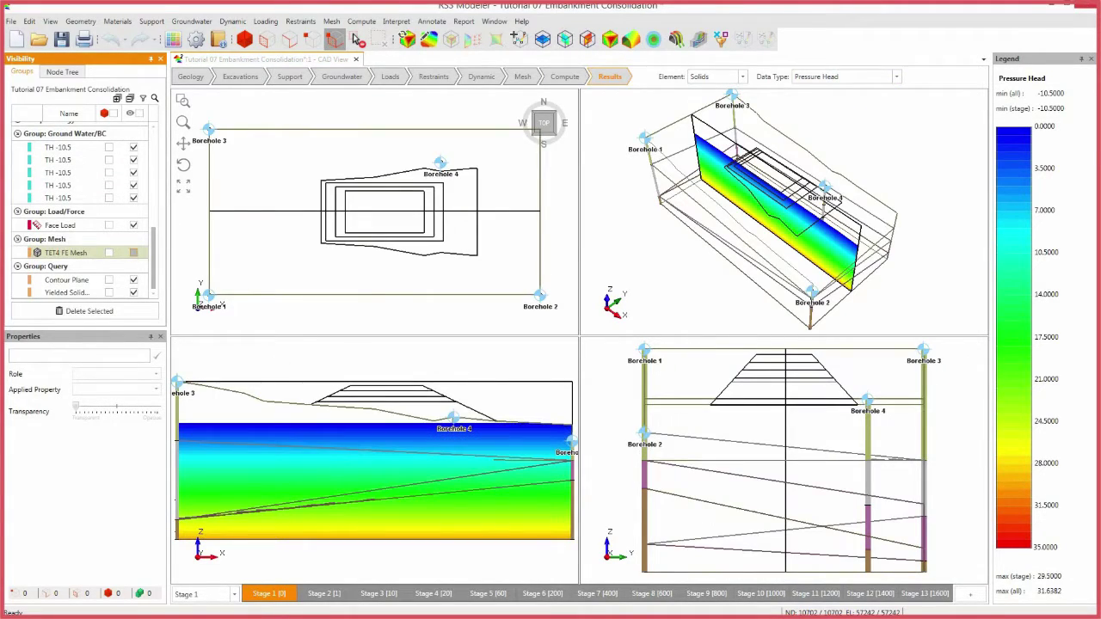
click(327, 593)
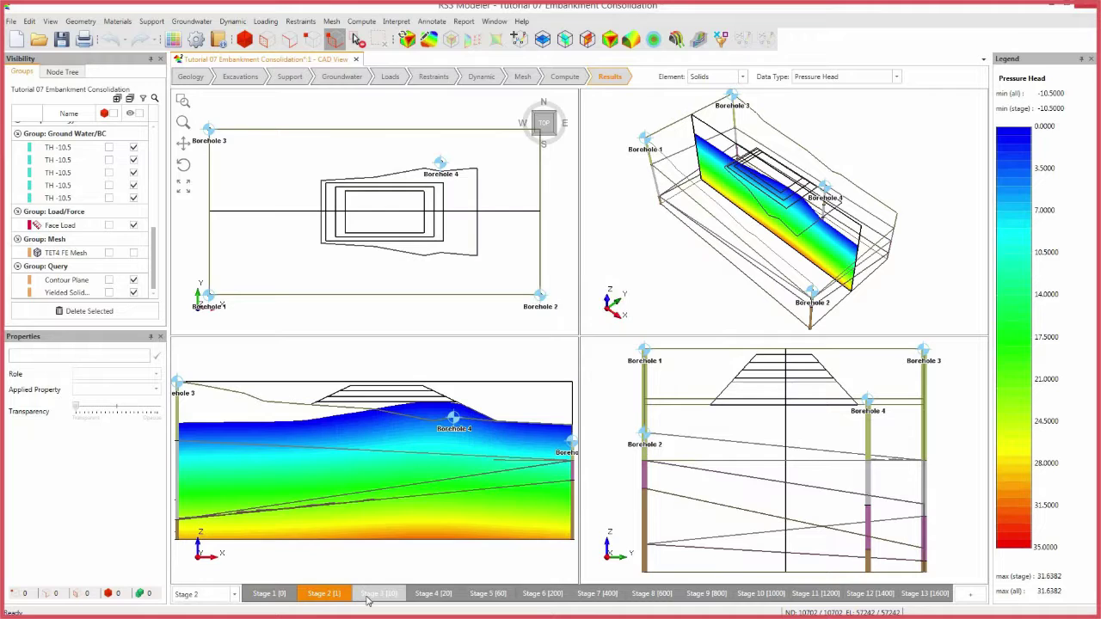
click(435, 594)
click(497, 594)
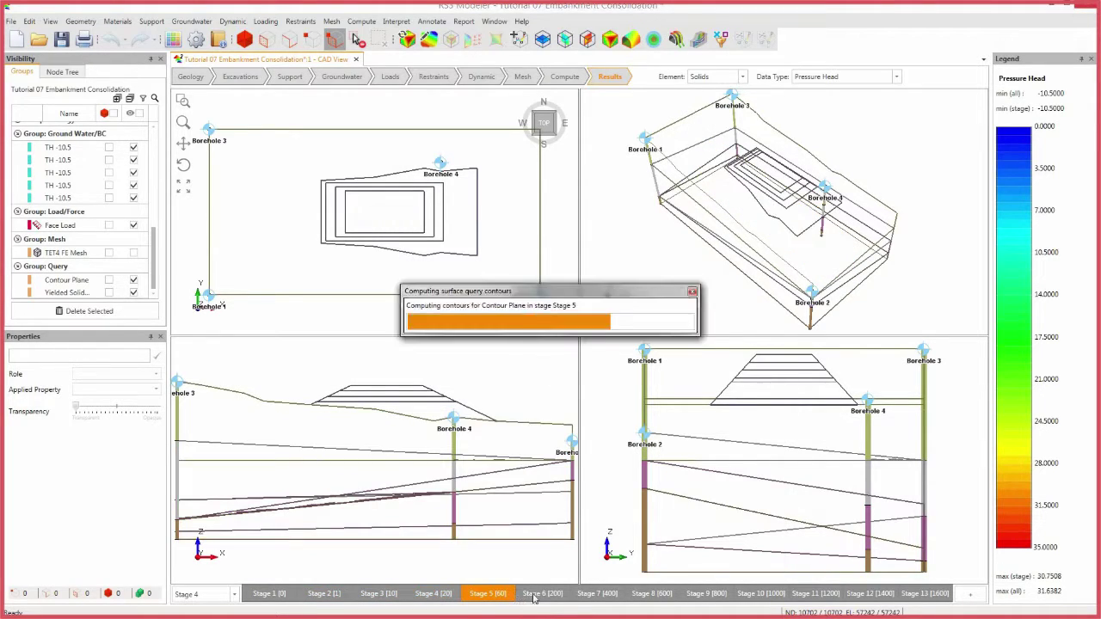
click(543, 594)
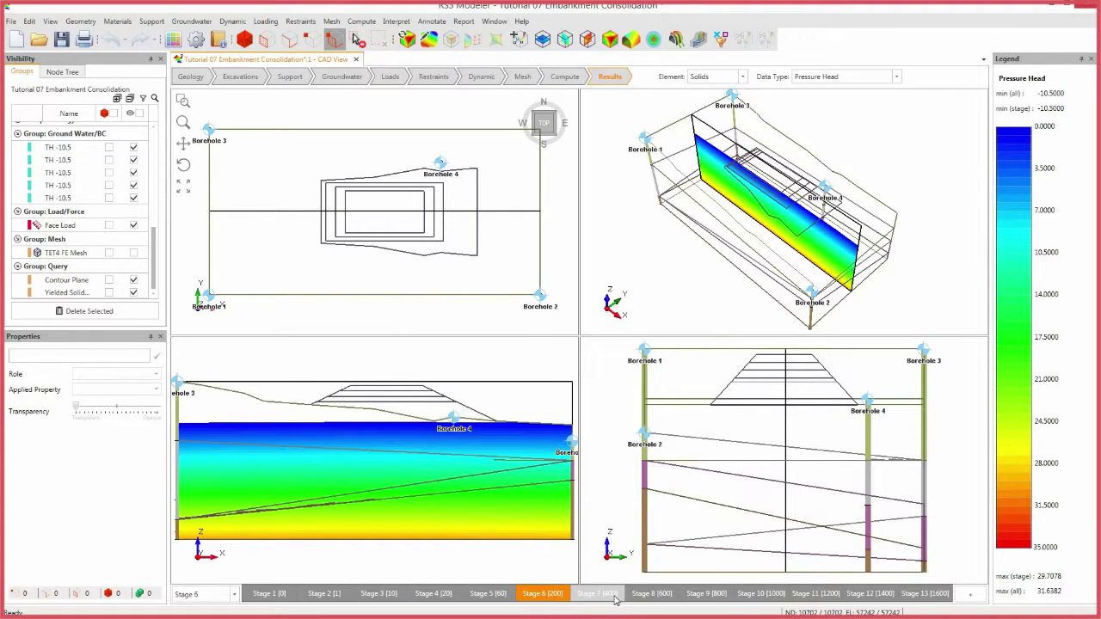
Display Excess Pore Water Pressure on the contour plane with a custom contour range of -95 to 47.
click(895, 75)
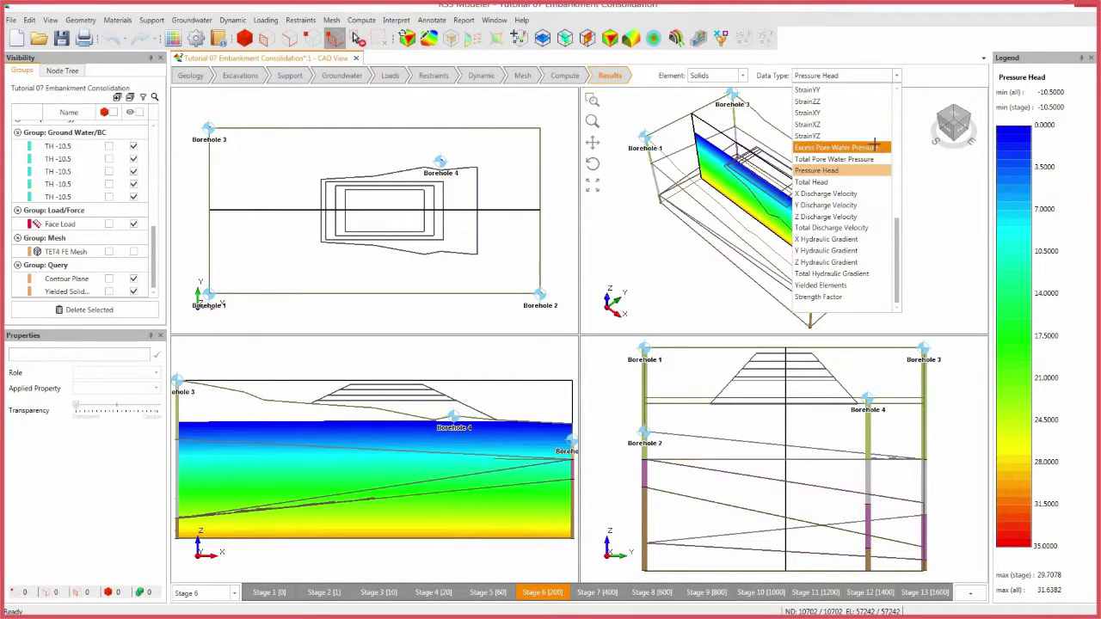
click(874, 147)
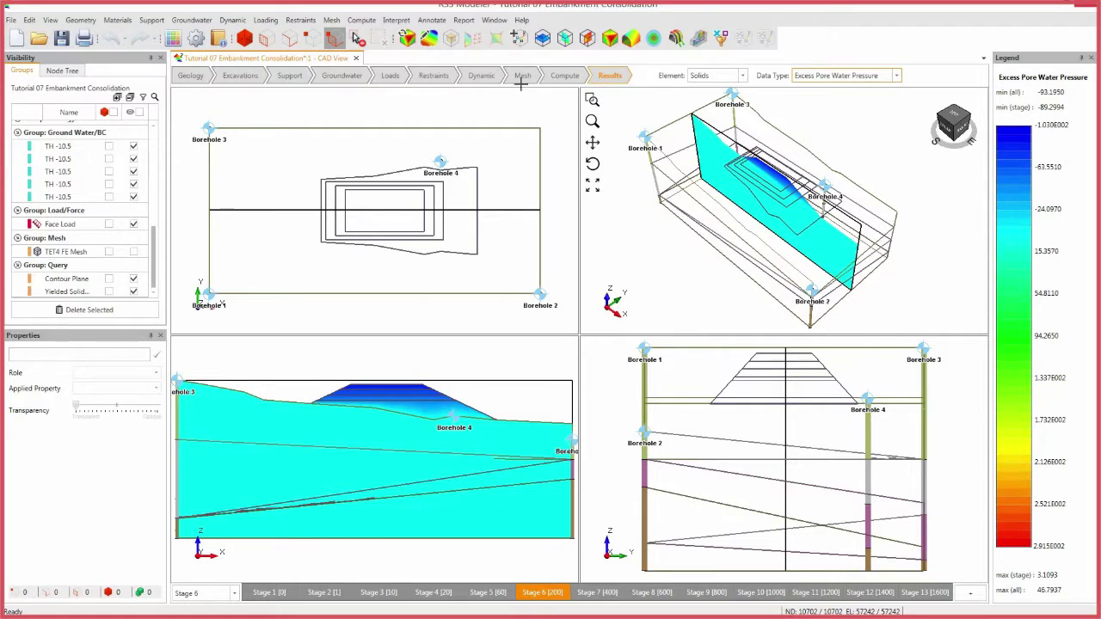
click(428, 38)
drag(414, 334, 442, 339)
text(-95)
drag(482, 342, 529, 337)
text(47)
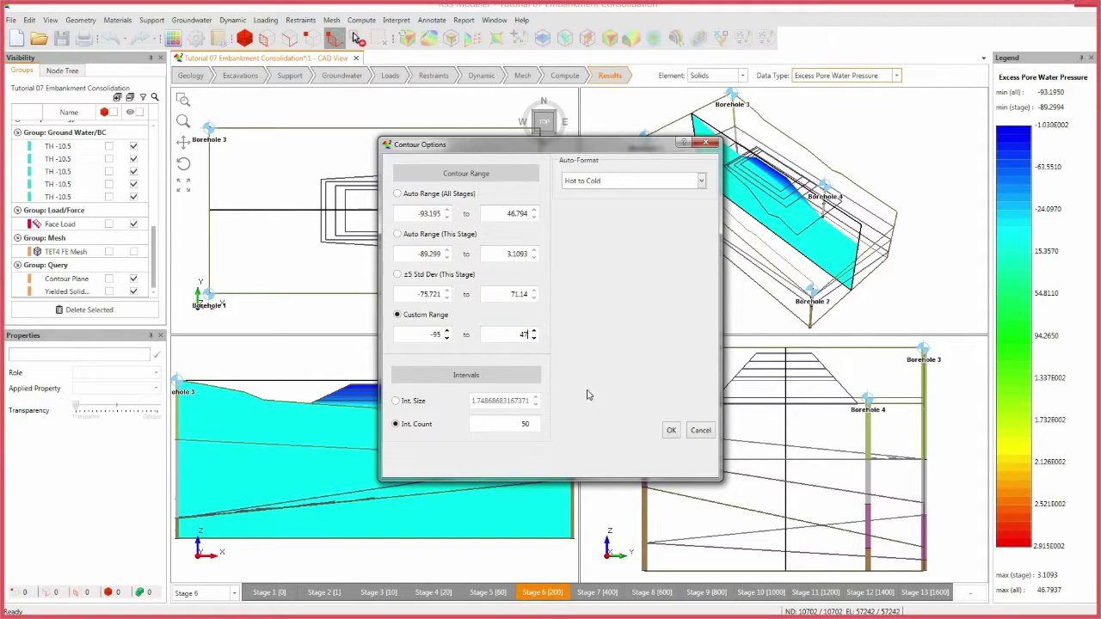
click(673, 434)
Examine the excess pore water pressure contours stage by stage from Stage 1 to Stage 7.
click(269, 593)
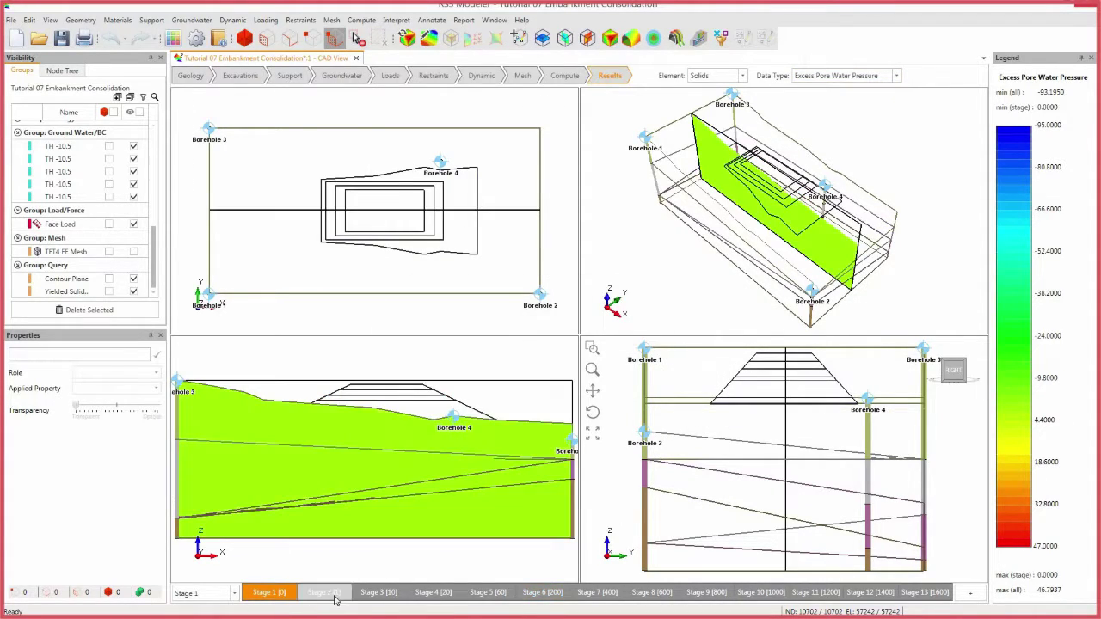
click(326, 593)
click(378, 593)
click(433, 593)
click(487, 594)
click(542, 594)
click(597, 593)
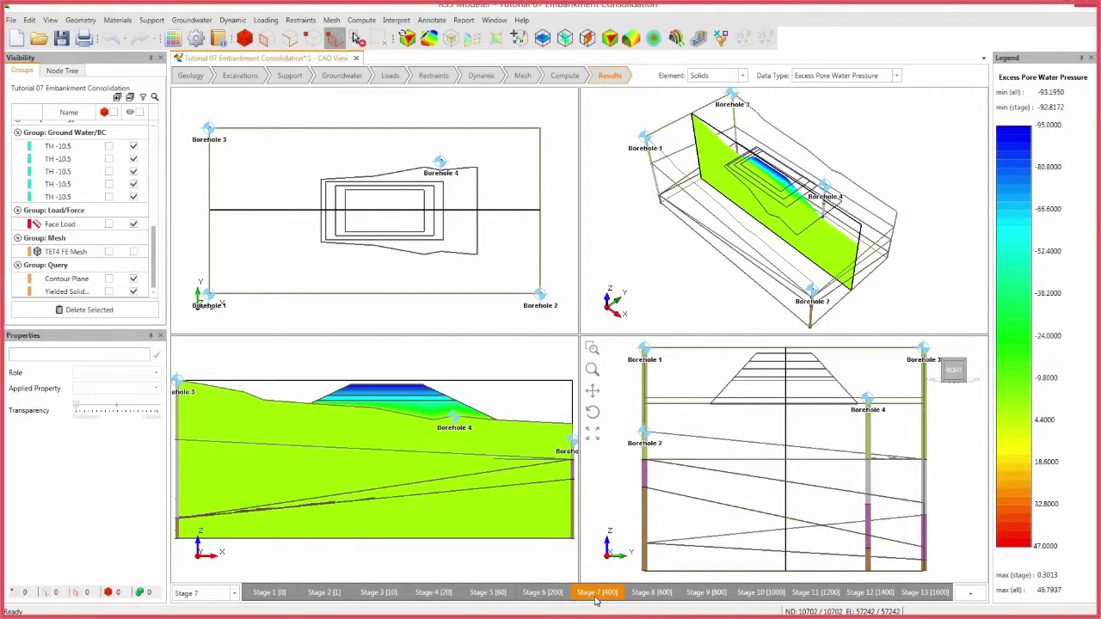
Display the Z Displacement contours on the plane for Stage 1.
click(897, 78)
scroll(883, 170, down, 5)
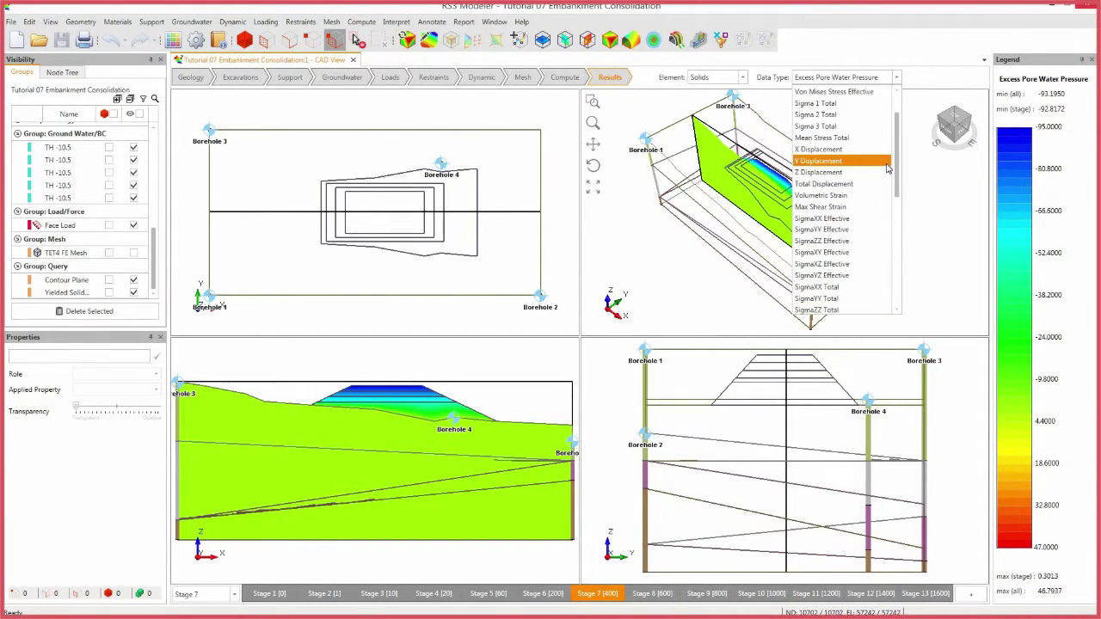
click(883, 172)
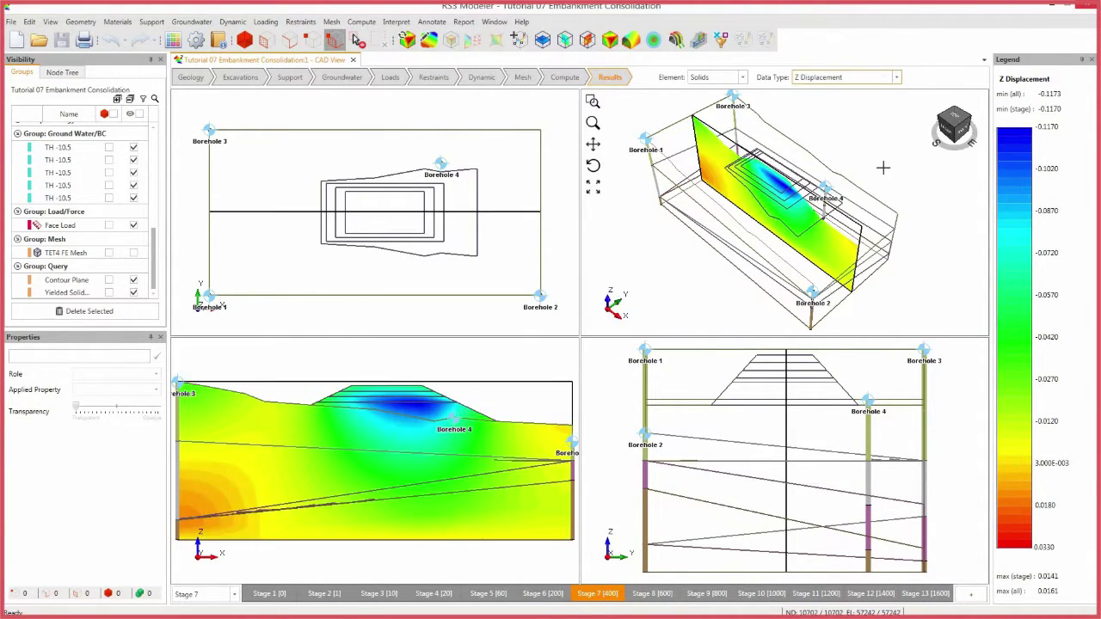
click(277, 601)
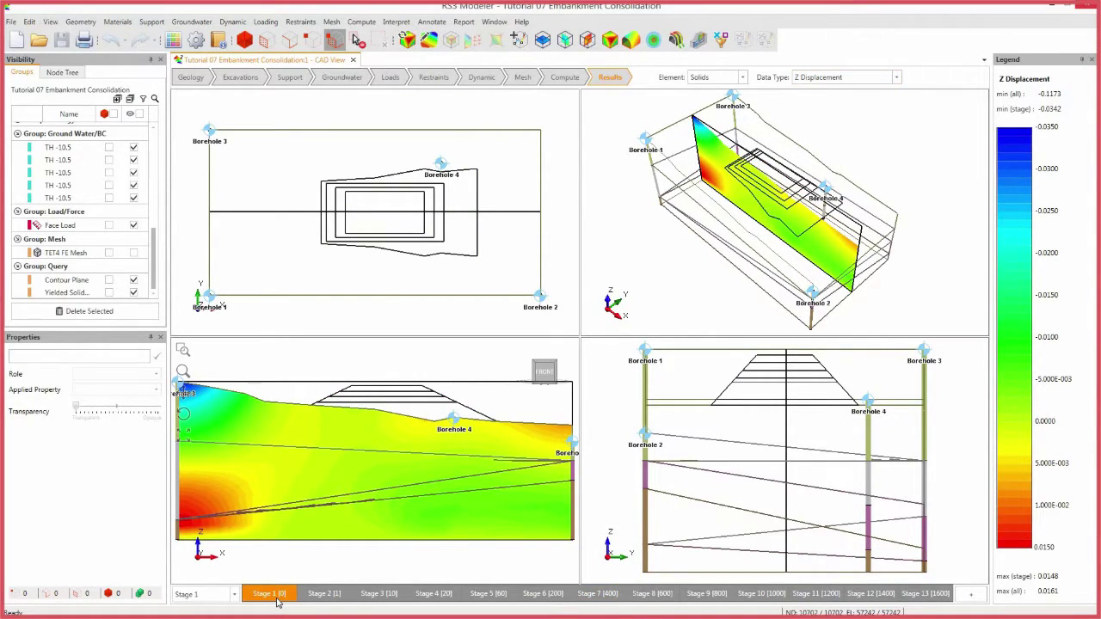
Add a query point at U, V 0,0 on an XY plane with its origin at 53, 25, -9.
click(520, 40)
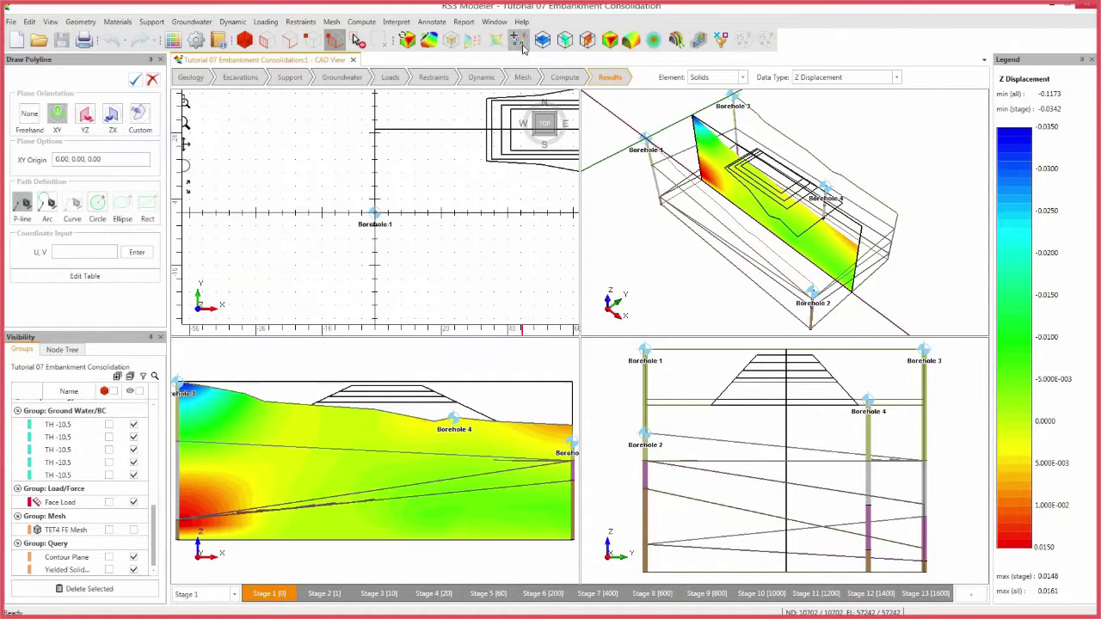
triple_click(120, 161)
text(53, 25,)
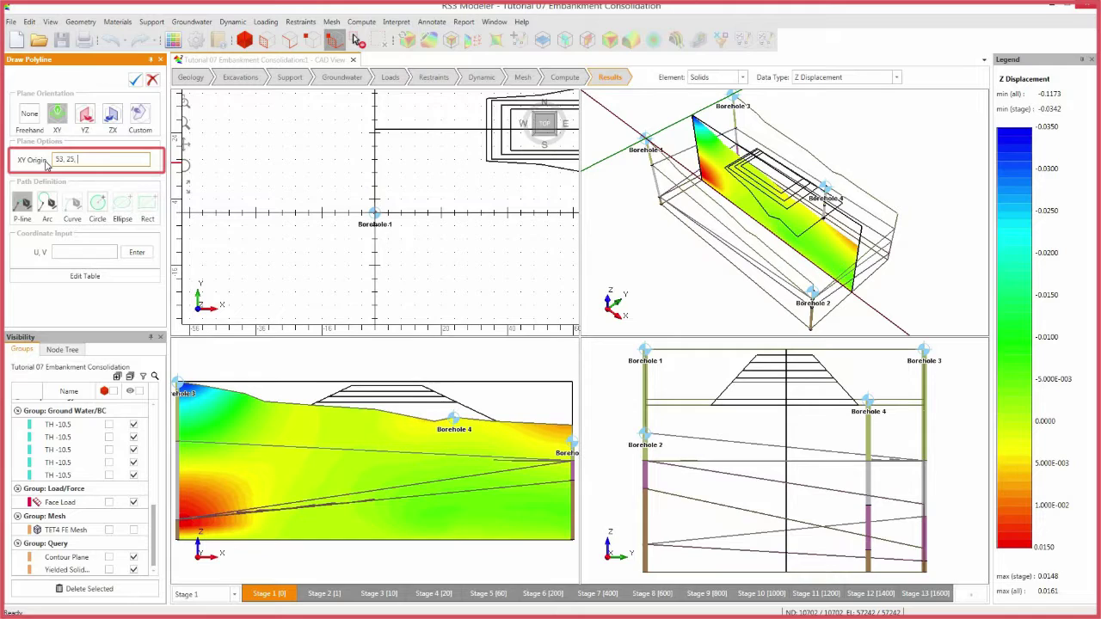
text(3.00, 25.00, -9)
key(Return)
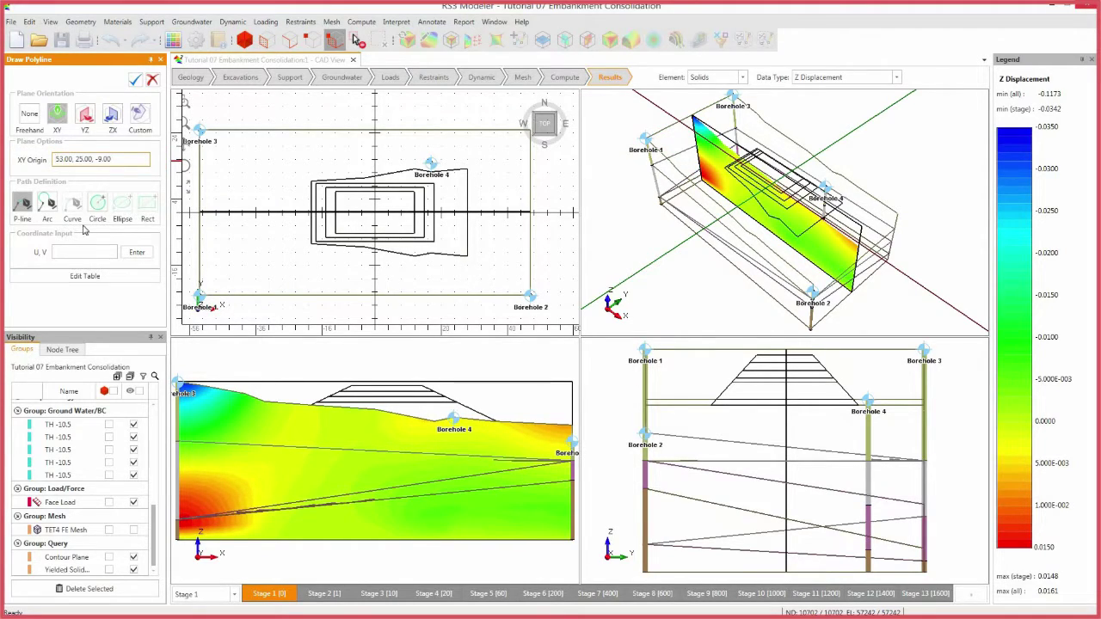
click(87, 252)
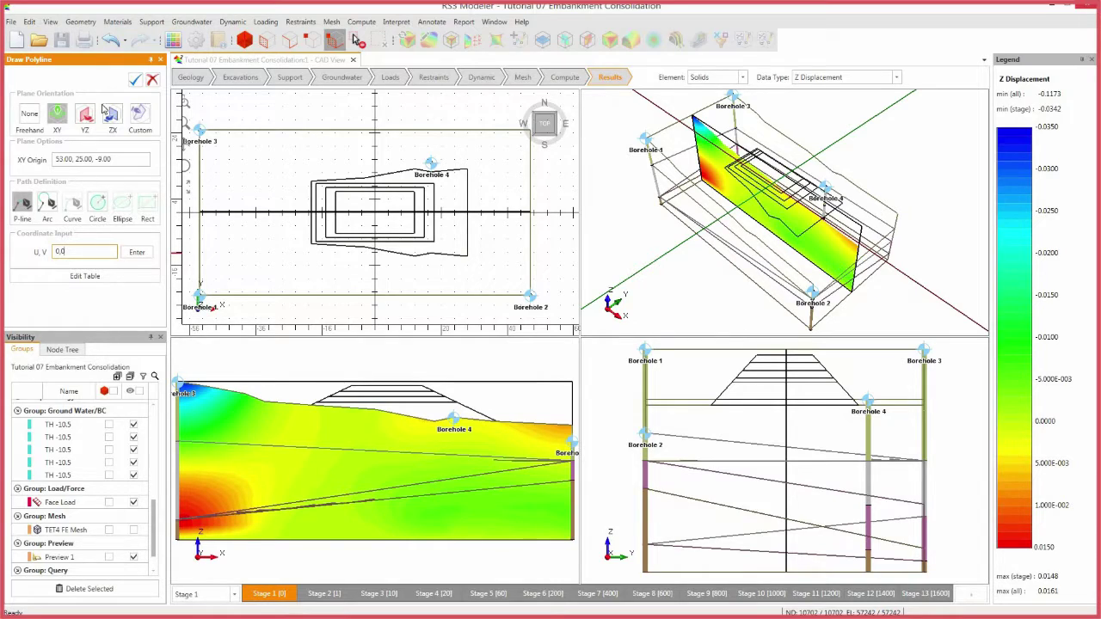
click(133, 80)
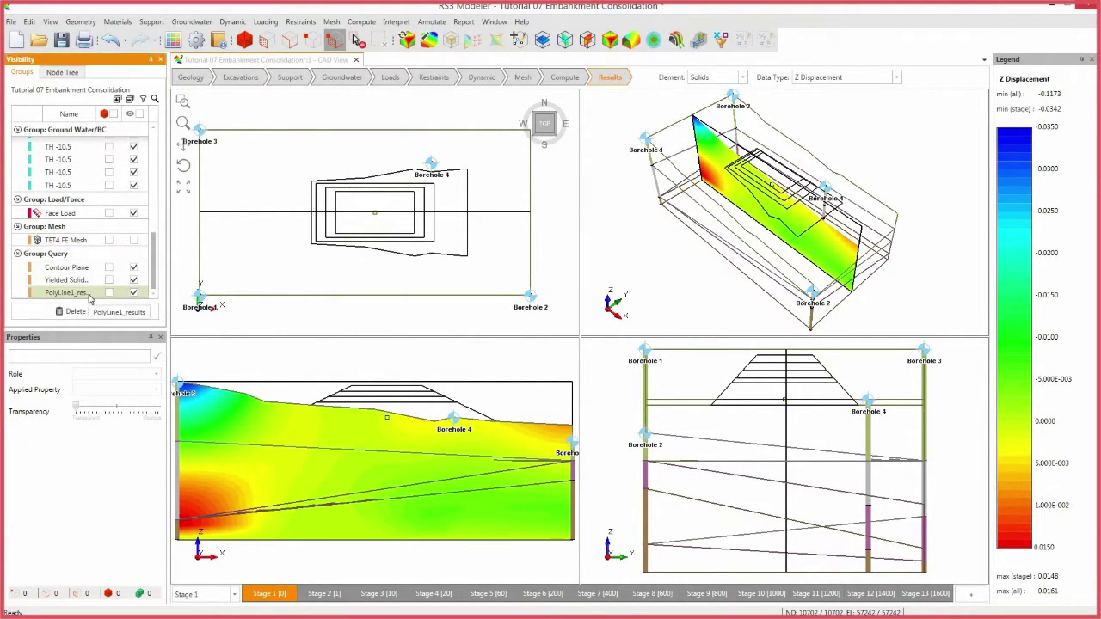
Select the new query point beneath the embankment and start exporting its query data.
click(69, 292)
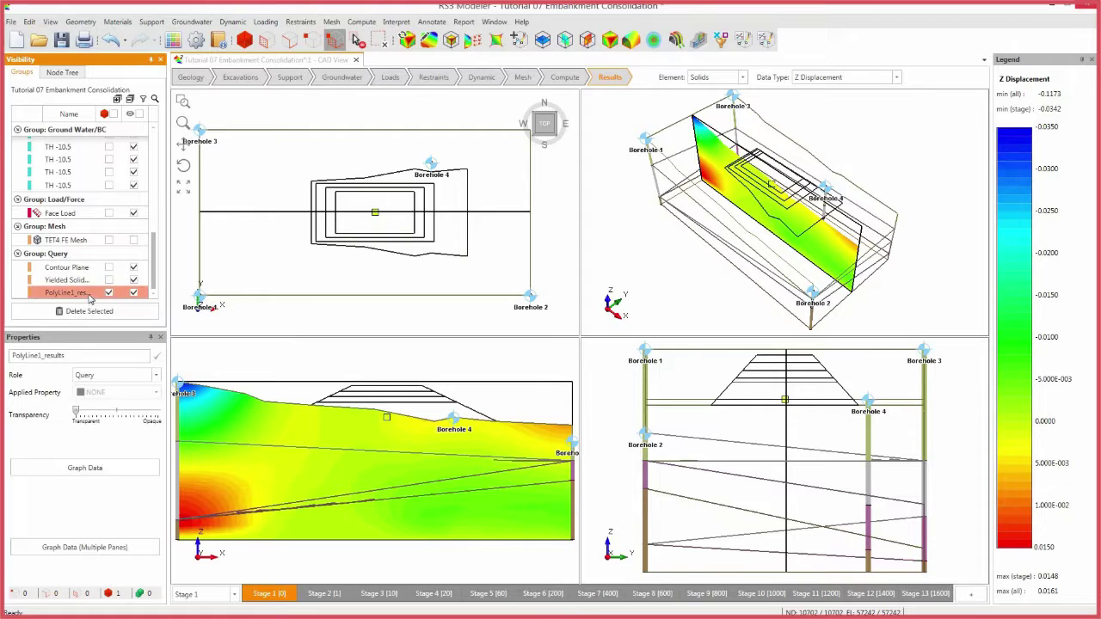
click(396, 22)
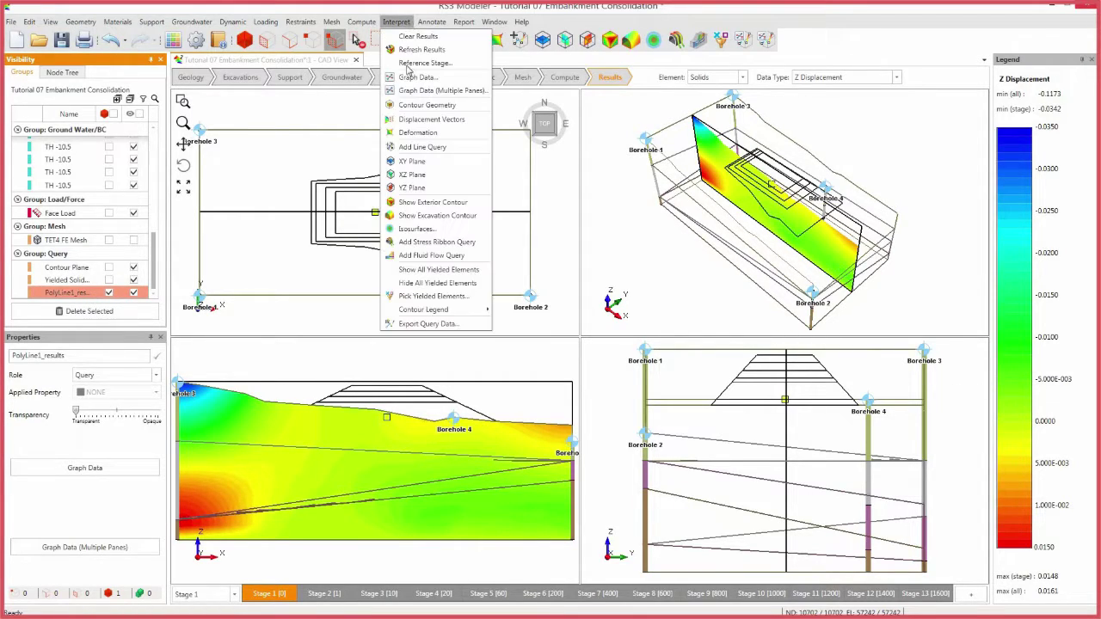
click(422, 324)
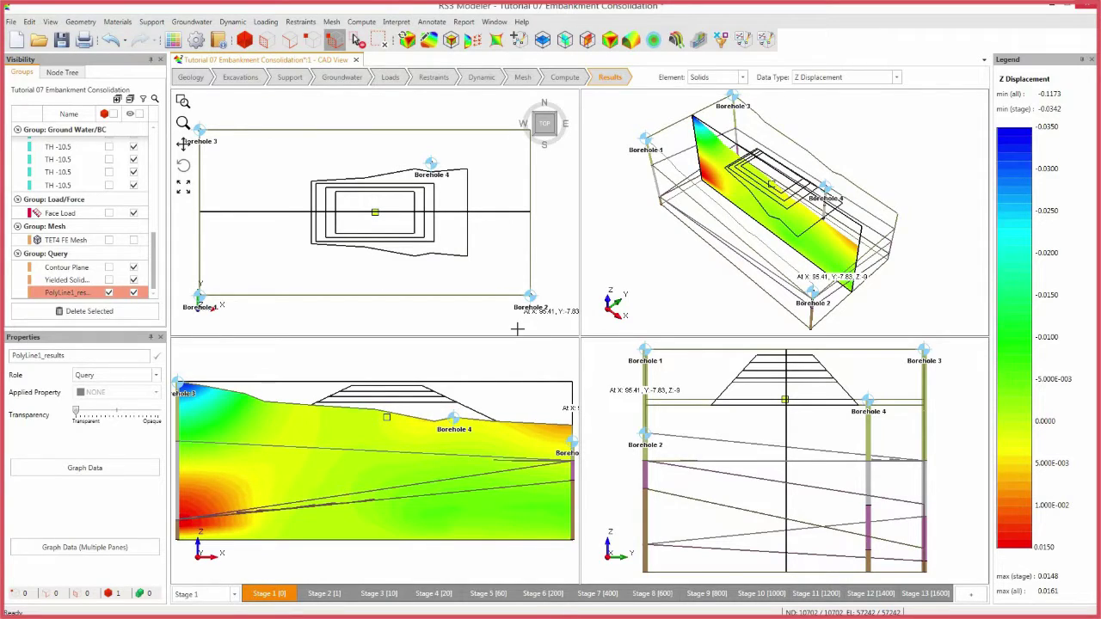